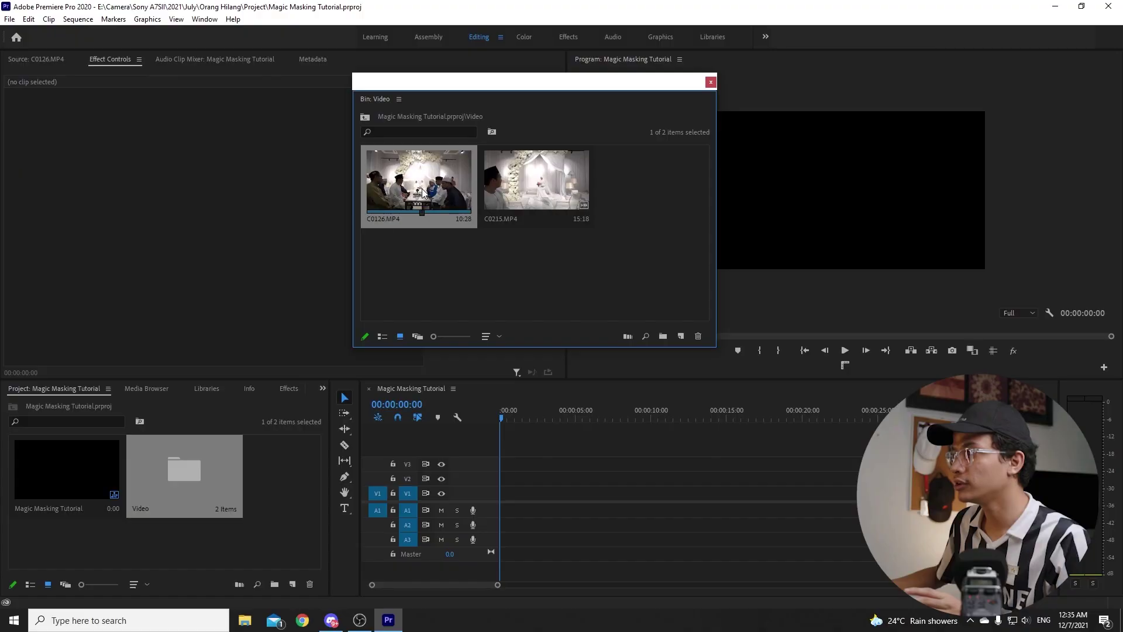
Step: Preview C0126.MP4 in the Source monitor after moving the floating Video bin aside
{"action": "double_click", "coordinate": [423, 194]}
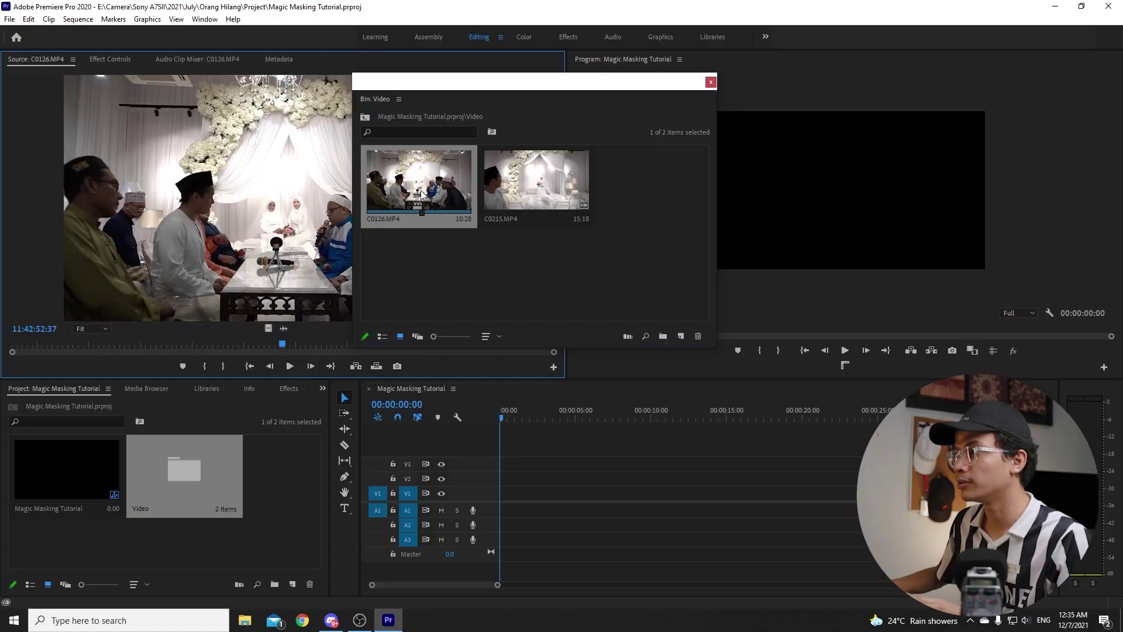
{"action": "left_click_drag", "start_coordinate": [527, 92], "coordinate": [785, 149]}
{"action": "left_click_drag", "start_coordinate": [47, 344], "coordinate": [8, 349]}
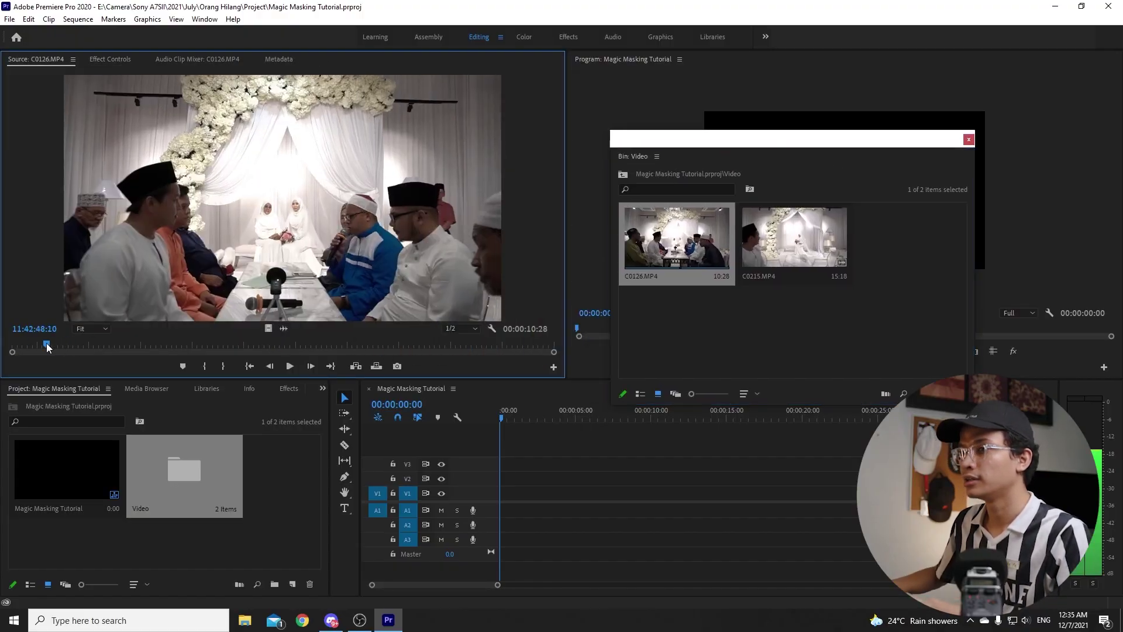
{"action": "key", "text": "space"}
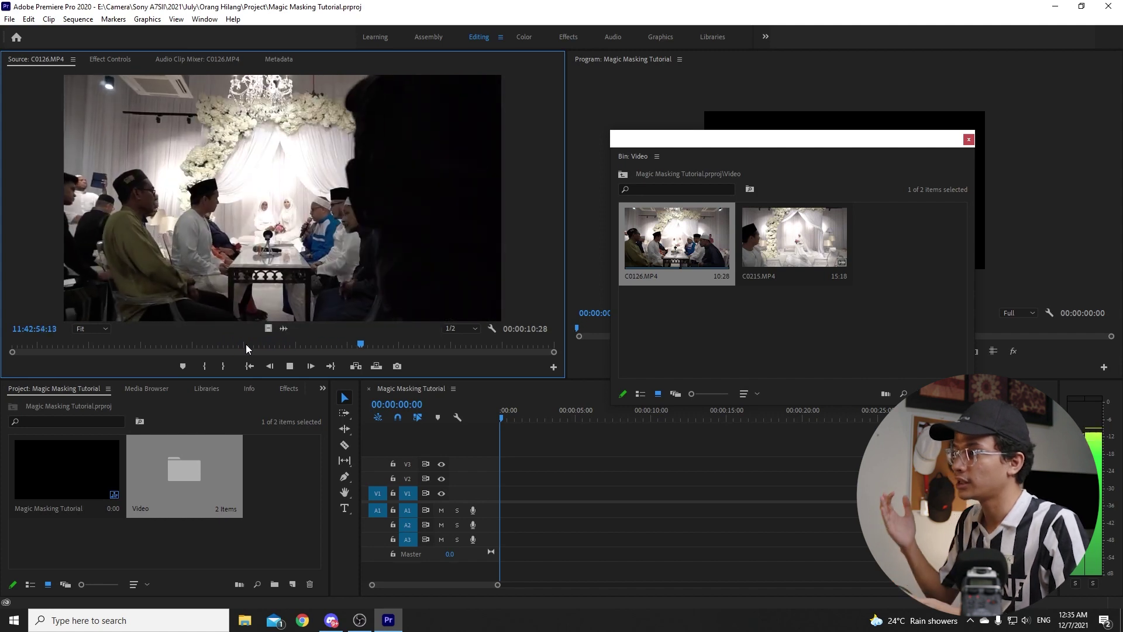
{"action": "key", "text": "space"}
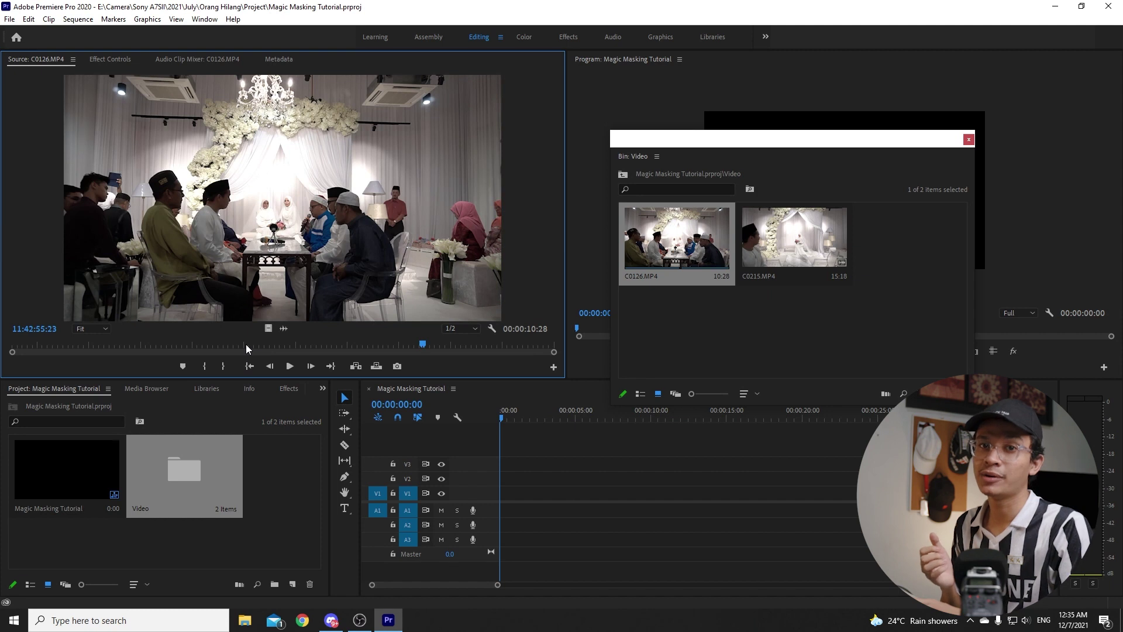
Step: Preview C0215.MP4 in the Source monitor from near its beginning
{"action": "double_click", "coordinate": [812, 244]}
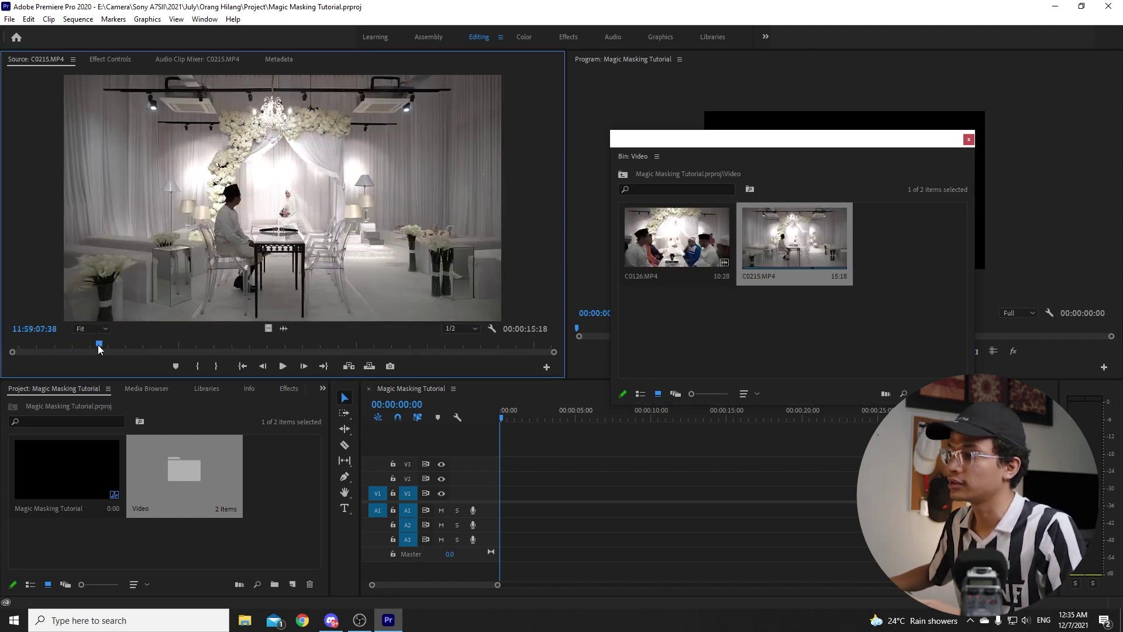
{"action": "left_click_drag", "start_coordinate": [99, 349], "coordinate": [21, 347]}
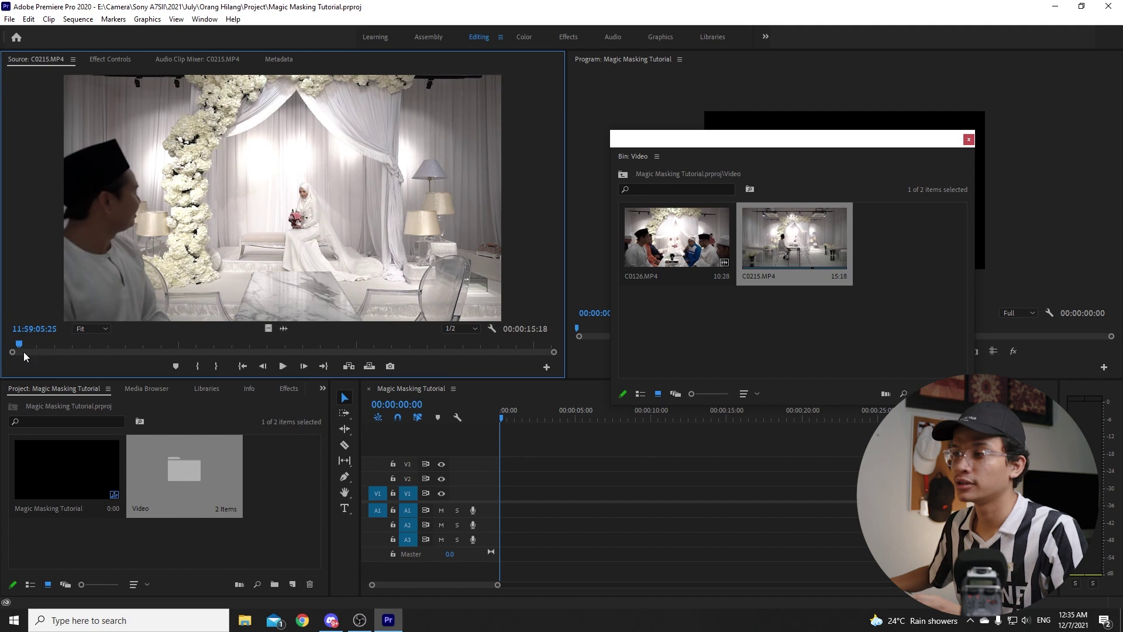
{"action": "key", "text": "space"}
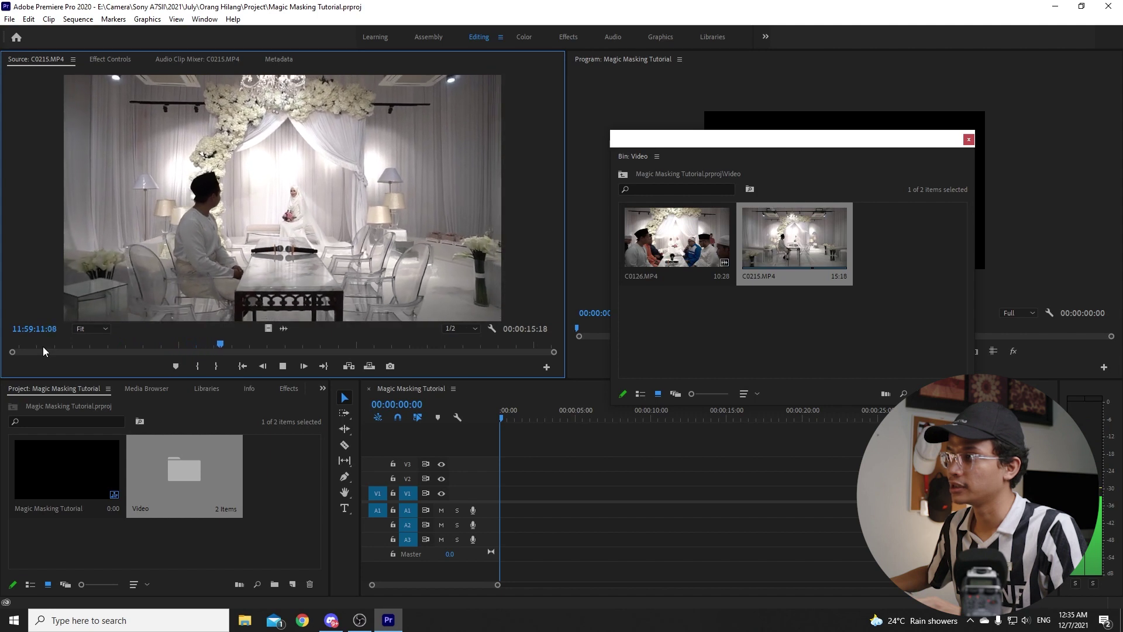
{"action": "key", "text": "space"}
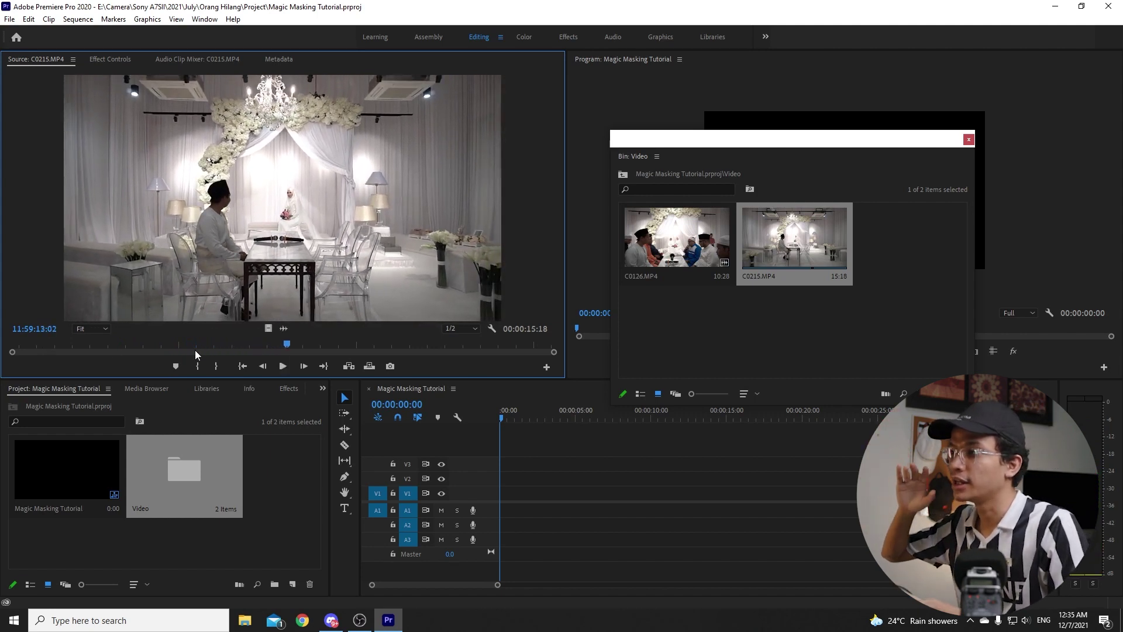
Step: Reload C0126.MP4 in the Source monitor and close the floating Video bin
{"action": "double_click", "coordinate": [661, 257]}
{"action": "left_click_drag", "start_coordinate": [352, 344], "coordinate": [388, 344]}
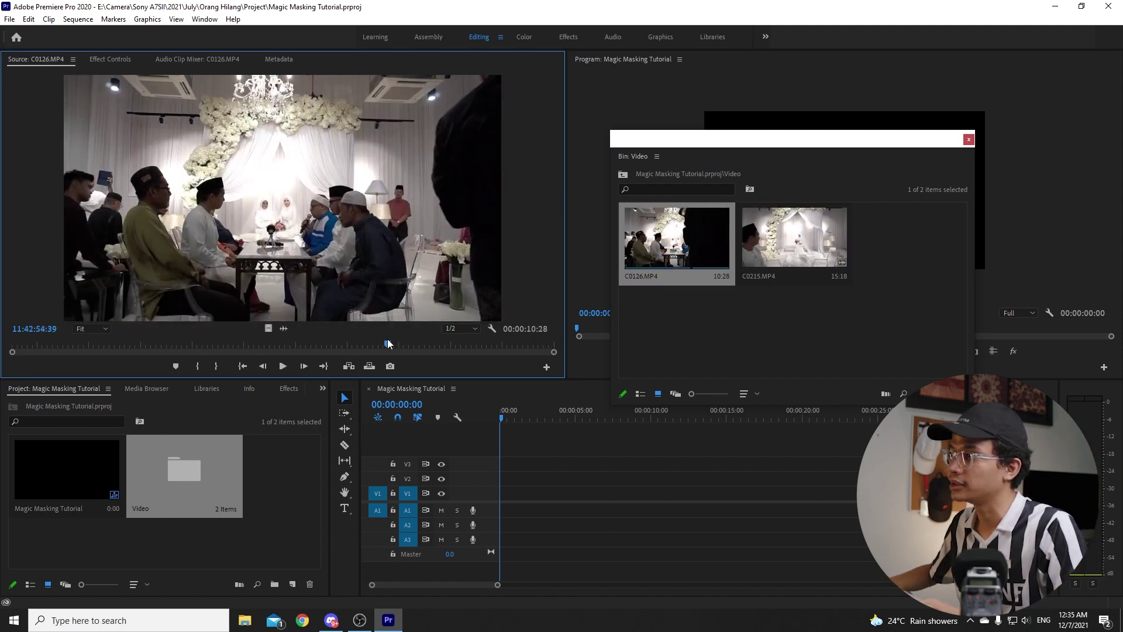
{"action": "left_click", "coordinate": [968, 141]}
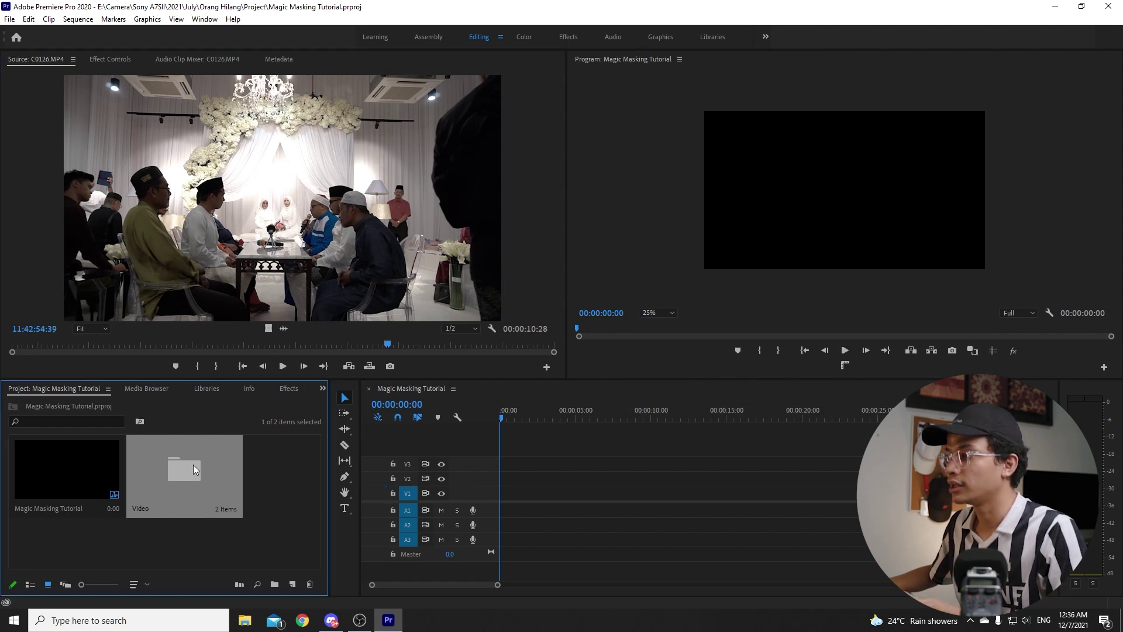
Step: Add C0126.MP4 to track V1, keeping the existing sequence settings
{"action": "mouse_move", "coordinate": [214, 345]}
{"action": "left_mouse_down"}
{"action": "mouse_move", "coordinate": [164, 344]}
{"action": "mouse_move", "coordinate": [229, 344]}
{"action": "left_mouse_up"}
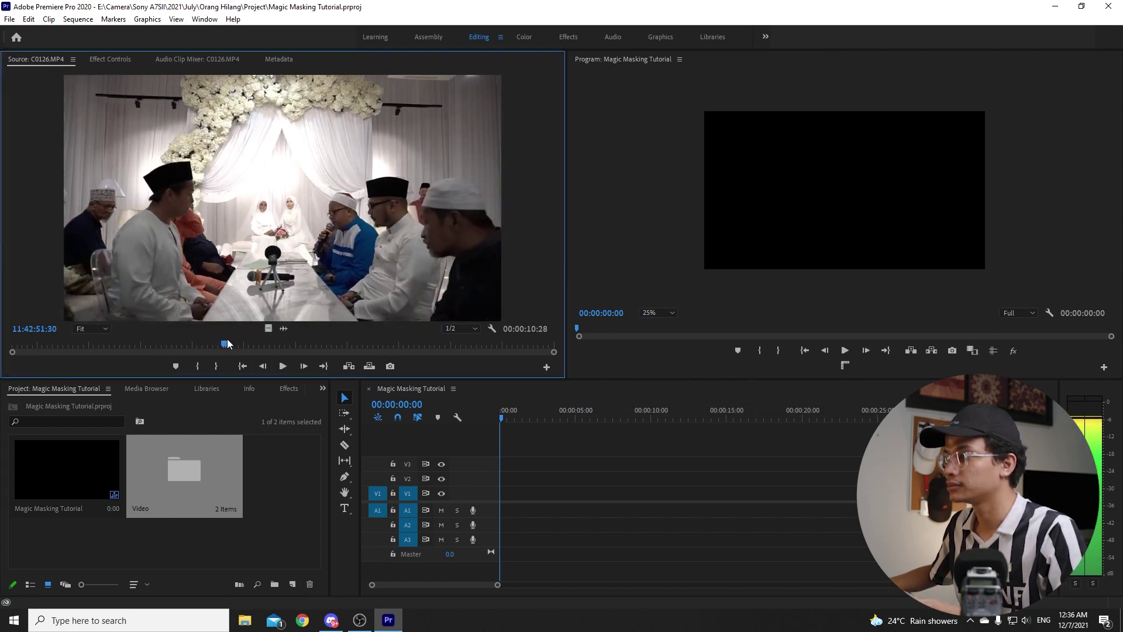
{"action": "left_click_drag", "start_coordinate": [281, 199], "coordinate": [480, 495]}
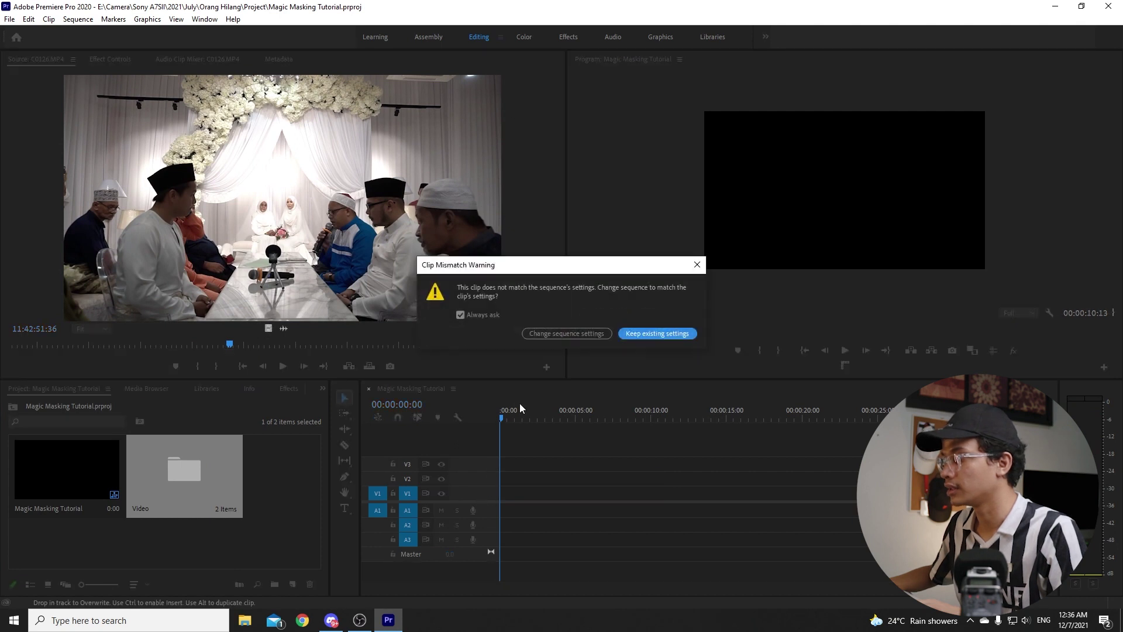
{"action": "left_click", "coordinate": [660, 333]}
{"action": "key", "text": "space"}
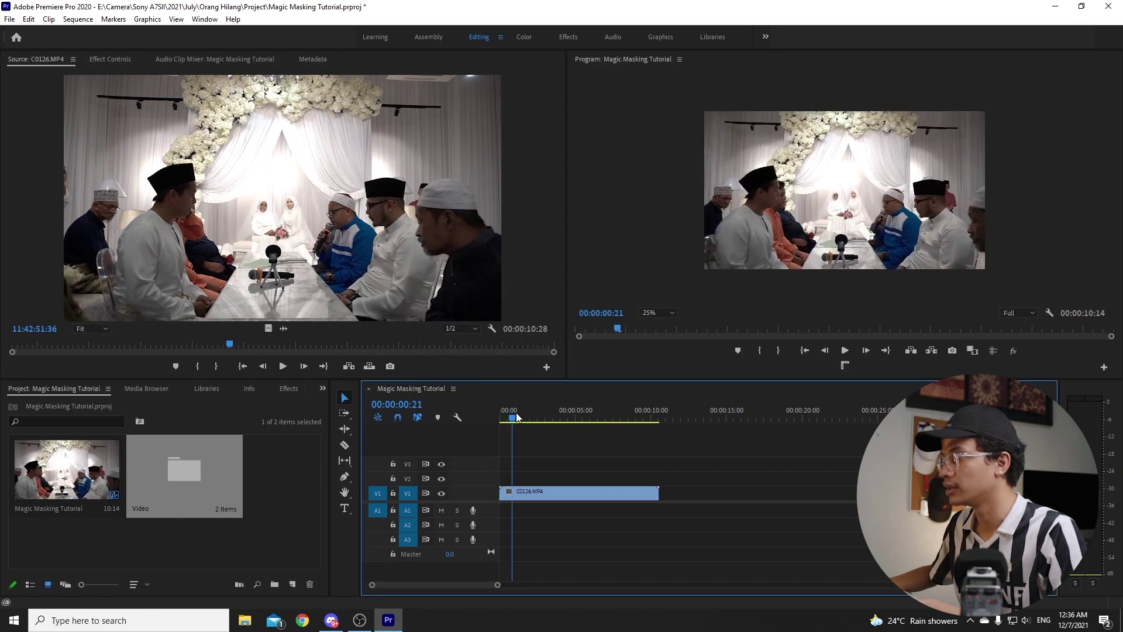
Step: Load C0215.MP4 from the Video bin and move C0126.MP4 up to V2
{"action": "double_click", "coordinate": [177, 486]}
{"action": "left_click", "coordinate": [256, 169]}
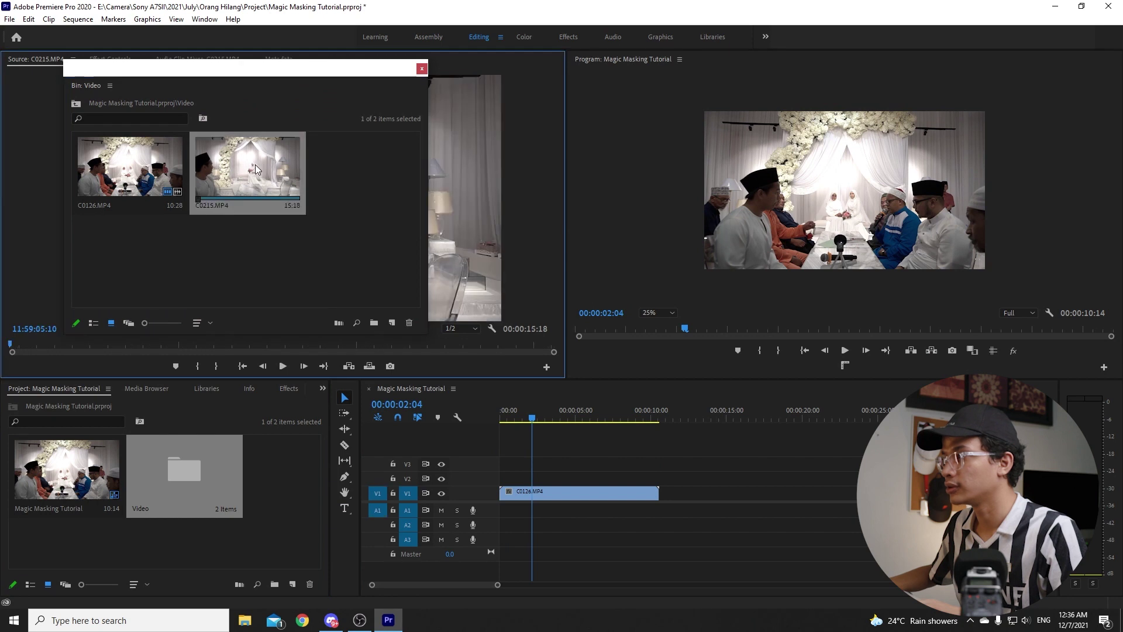
{"action": "left_click", "coordinate": [422, 69]}
{"action": "left_click_drag", "start_coordinate": [532, 492], "coordinate": [533, 491]}
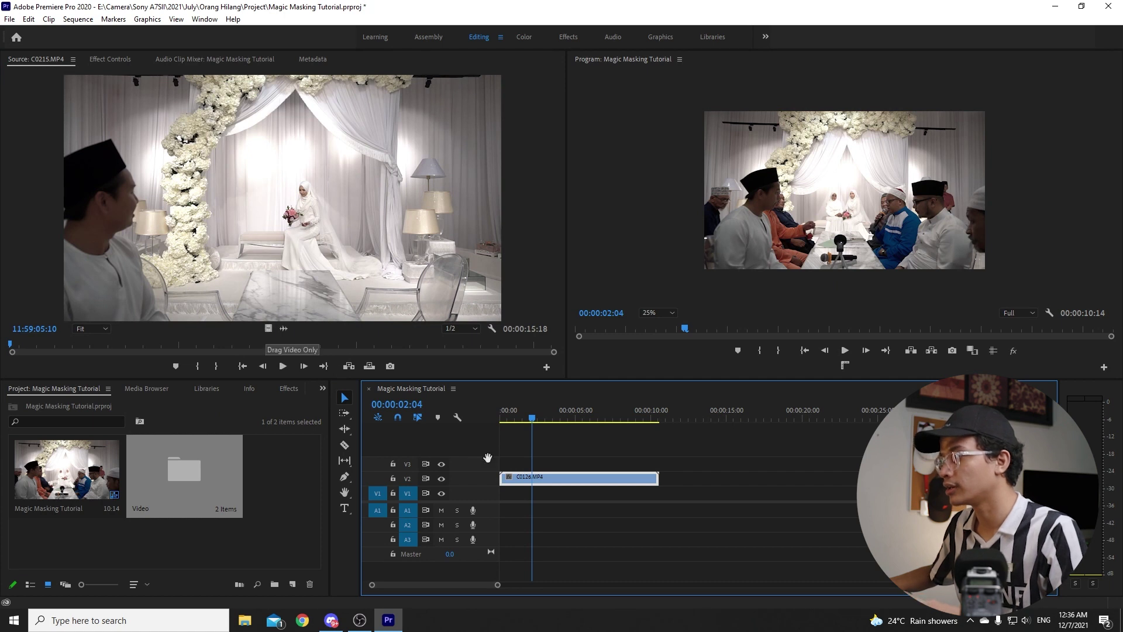
Step: Place C0215.MP4 on V1 starting around 00:00:03:14
{"action": "left_click_drag", "start_coordinate": [488, 456], "coordinate": [556, 493]}
{"action": "left_click", "coordinate": [556, 417]}
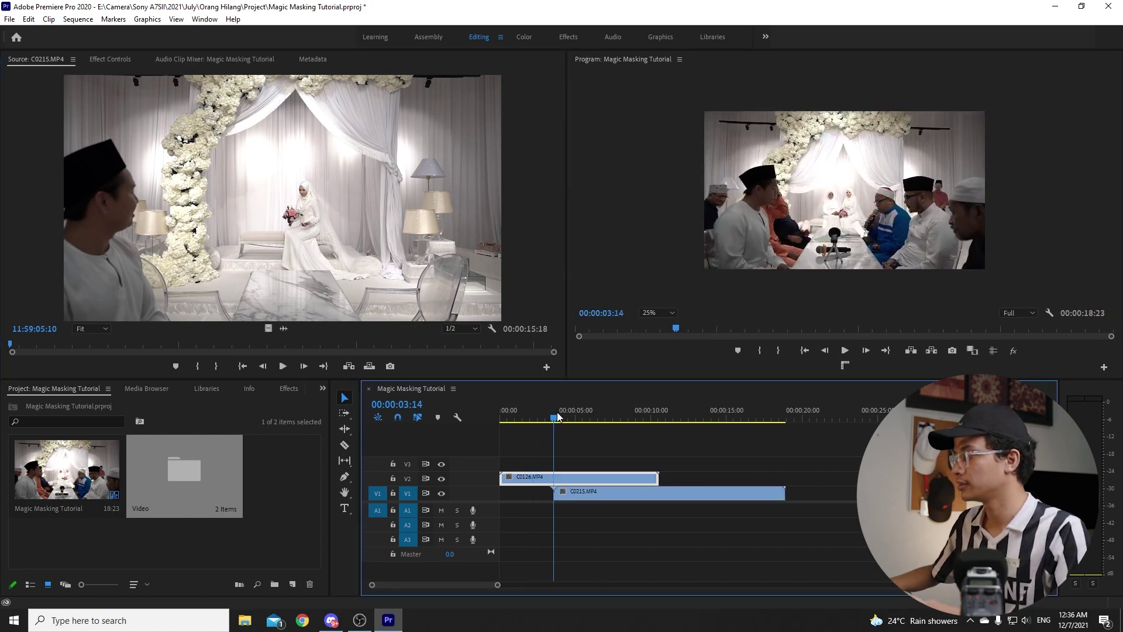
{"action": "scroll", "coordinate": [567, 437], "scroll_direction": "up", "scroll_amount": 3}
{"action": "left_click_drag", "start_coordinate": [553, 493], "coordinate": [595, 509]}
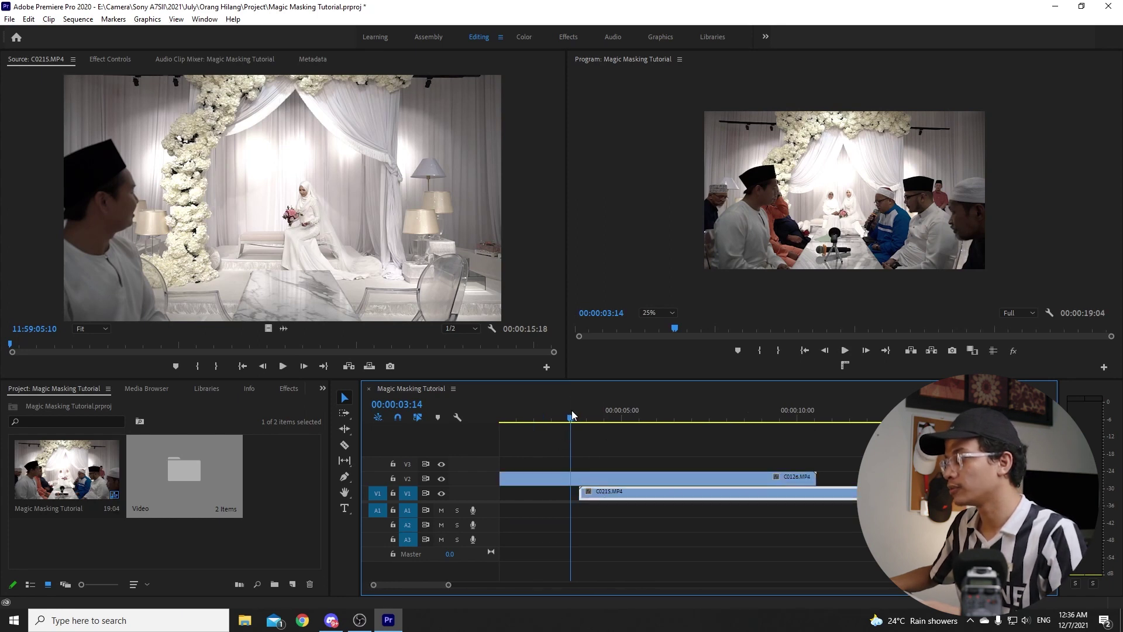
Step: Play back the overlap of the two clips around 00:00:05:23
{"action": "key", "text": "space"}
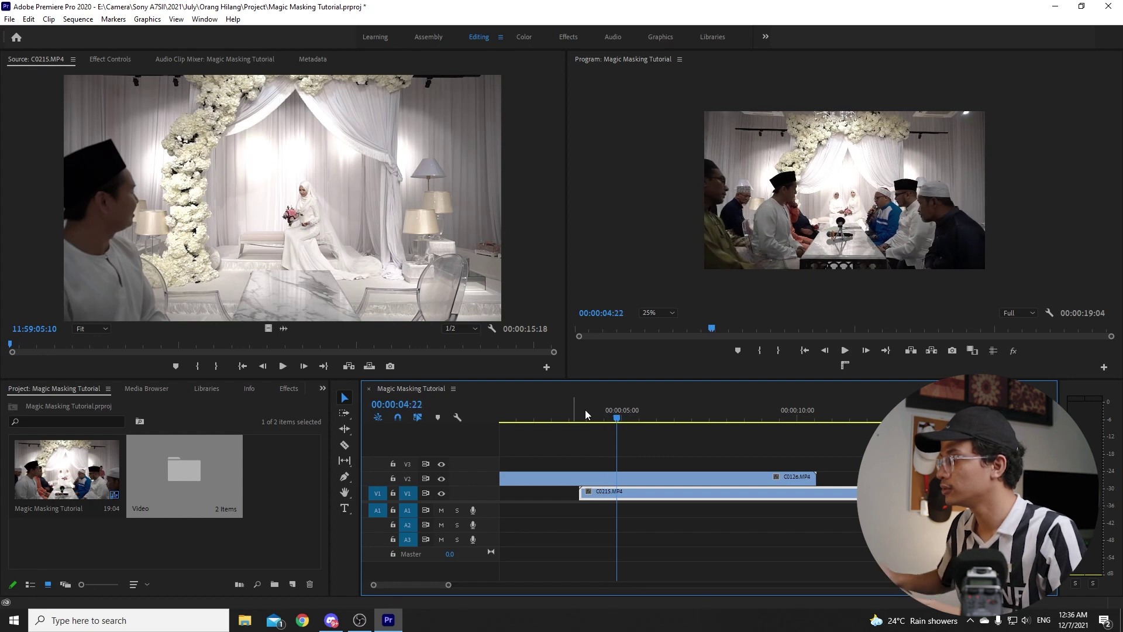
{"action": "left_click_drag", "start_coordinate": [623, 413], "coordinate": [654, 415]}
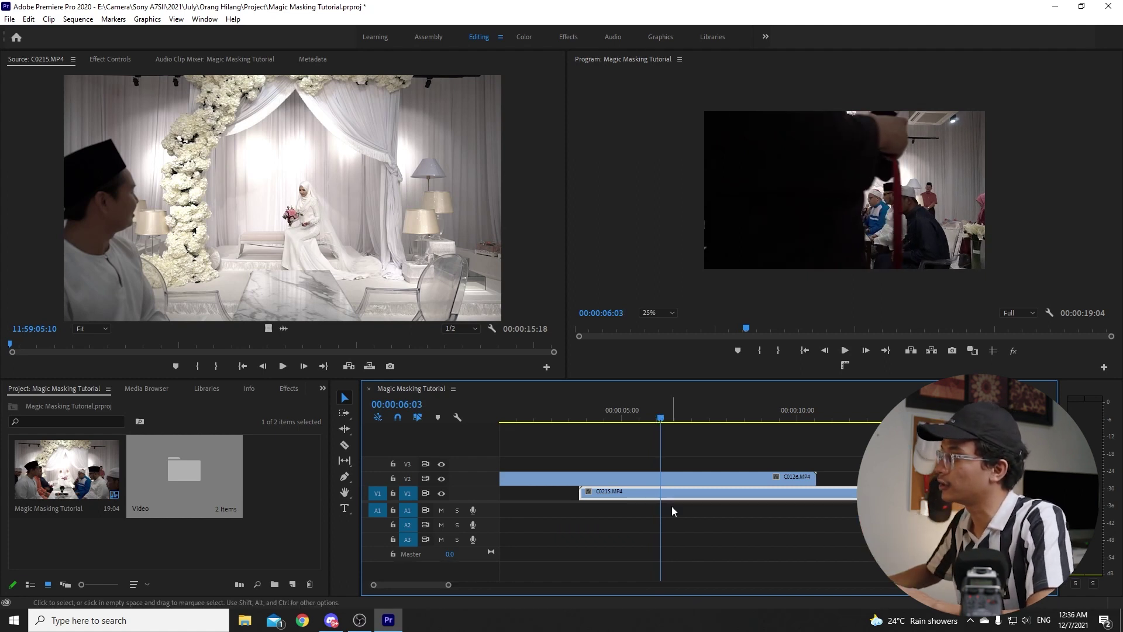
{"action": "key", "text": "Right"}
Step: Draw a closed free-draw bezier Opacity mask on C0126.MP4 keeping its left side
{"action": "left_click", "coordinate": [676, 482]}
{"action": "left_click", "coordinate": [89, 57]}
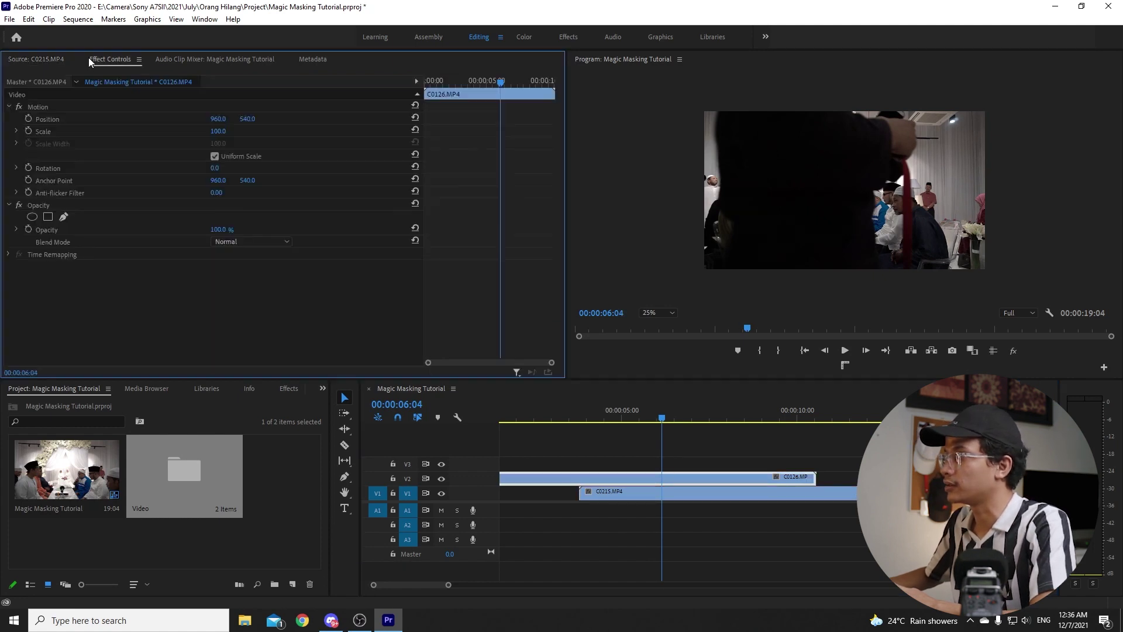
{"action": "left_click", "coordinate": [64, 218]}
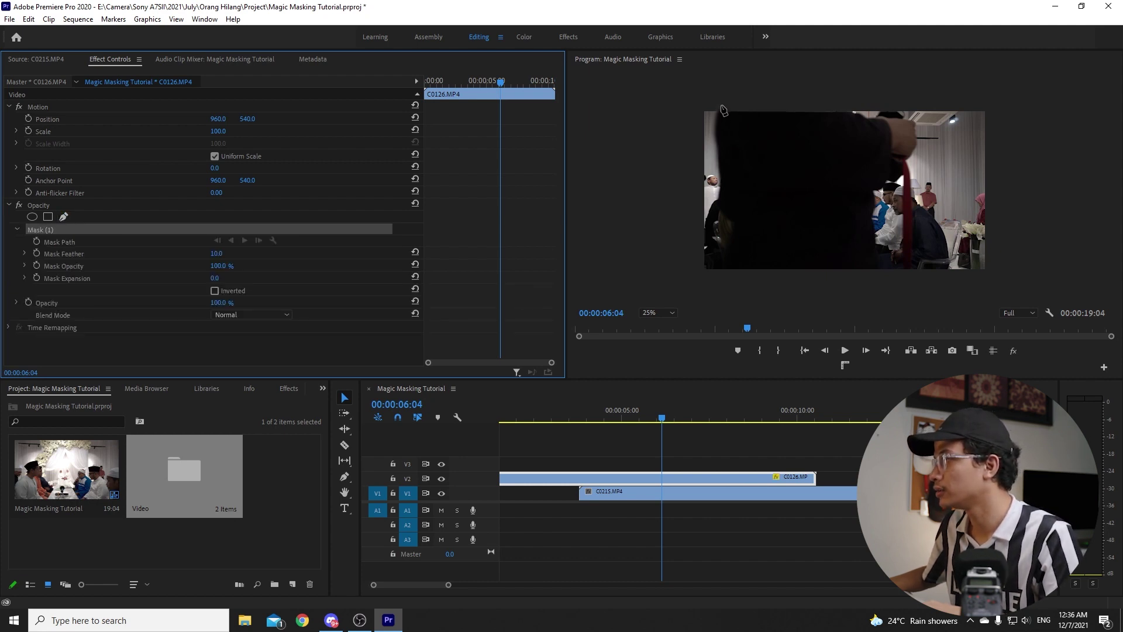
{"action": "left_click", "coordinate": [723, 109]}
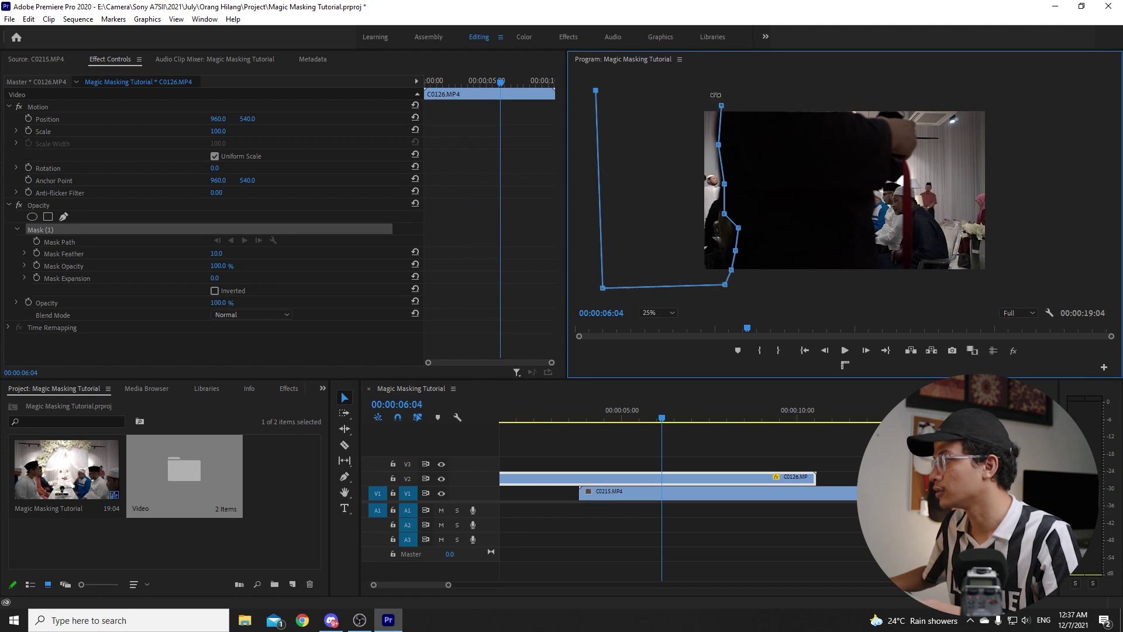
{"action": "left_click_drag", "start_coordinate": [721, 88], "coordinate": [721, 90]}
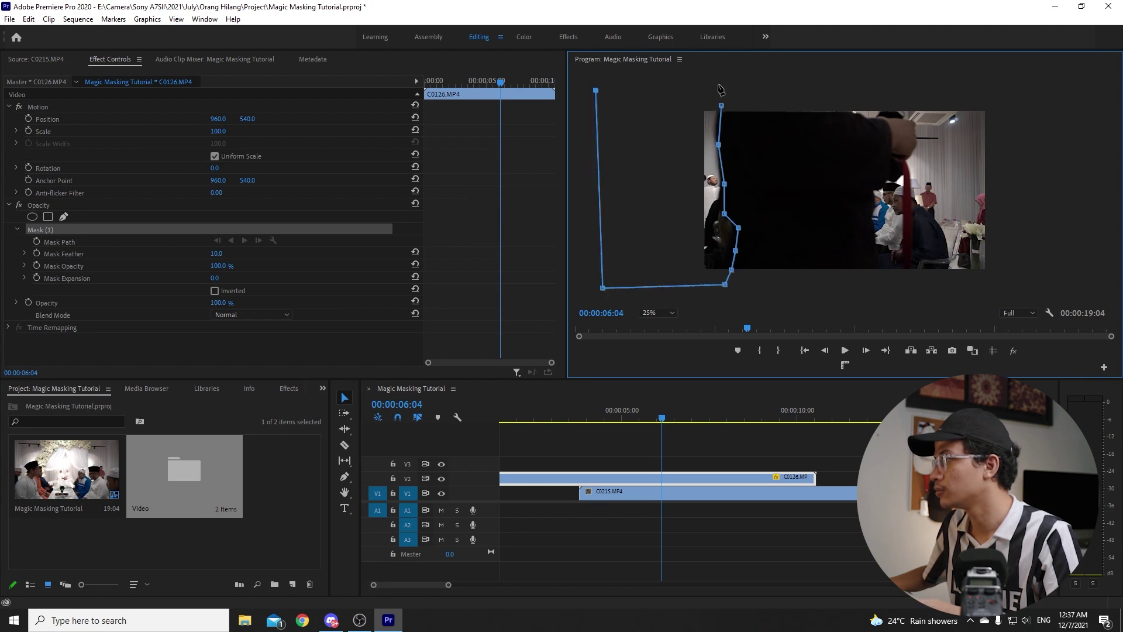
{"action": "left_click", "coordinate": [723, 107]}
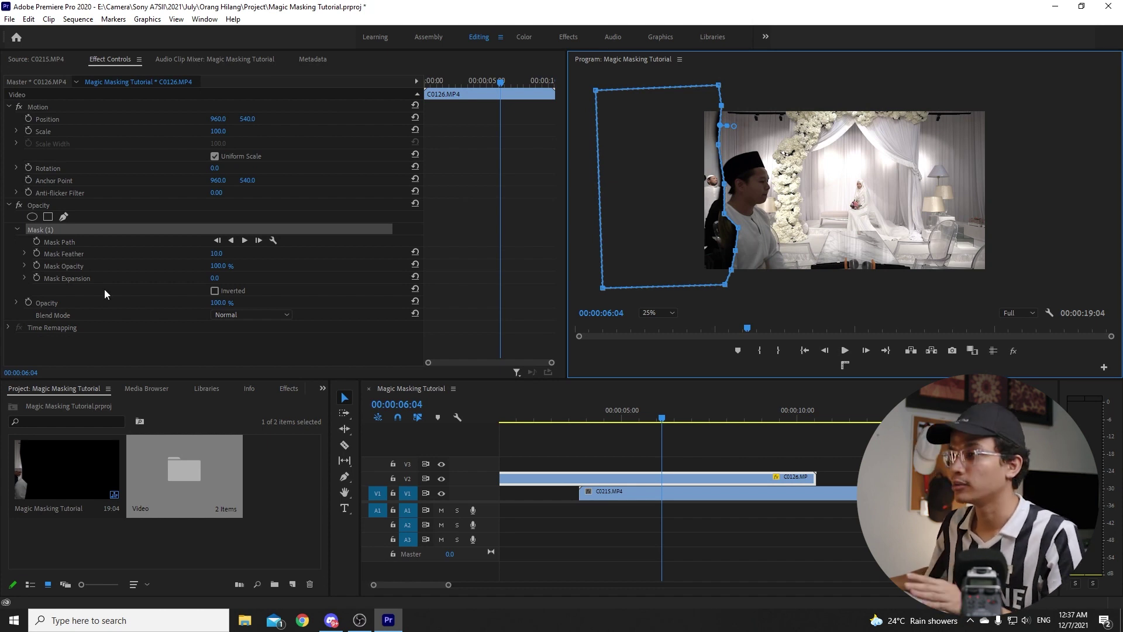
{"action": "left_click", "coordinate": [215, 291]}
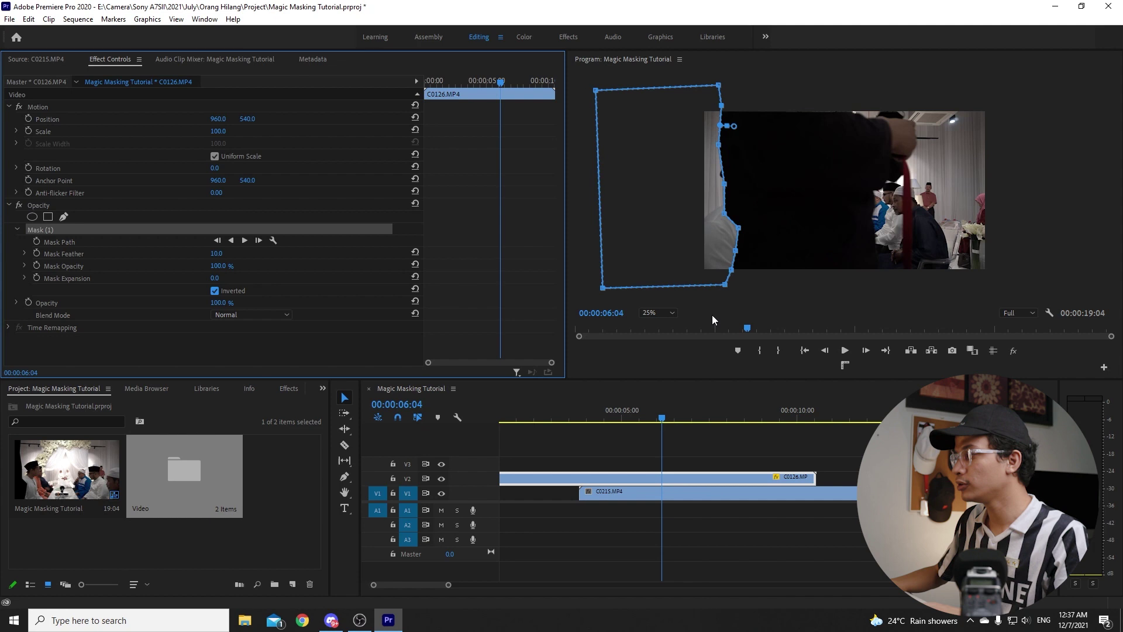
{"action": "left_click", "coordinate": [626, 496]}
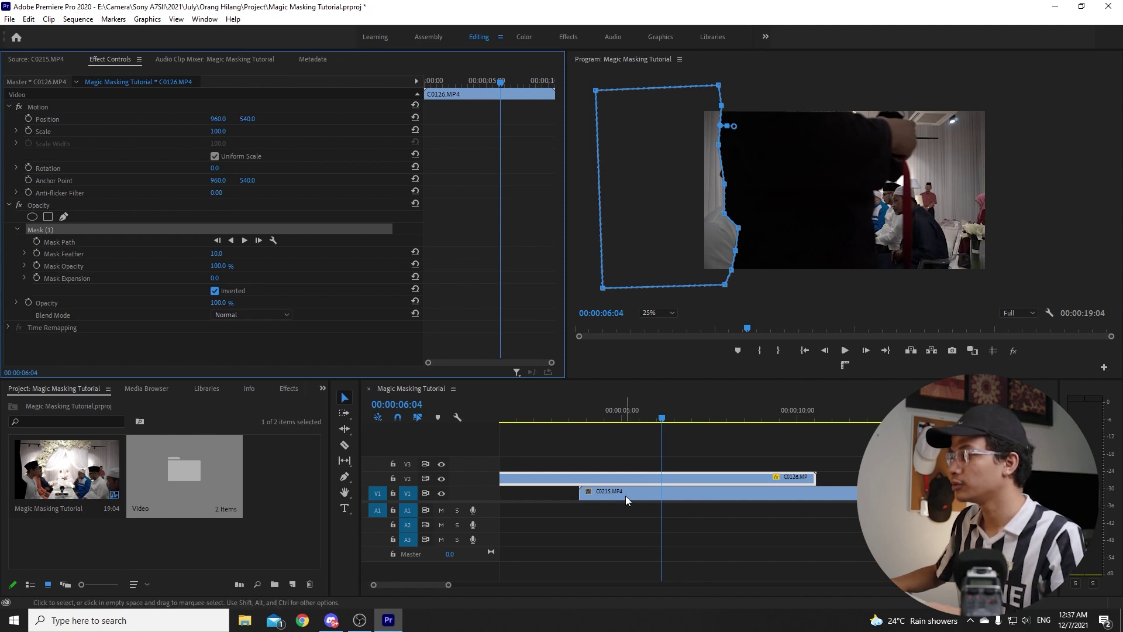
{"action": "left_click", "coordinate": [661, 410]}
{"action": "left_click_drag", "start_coordinate": [662, 410], "coordinate": [654, 410]}
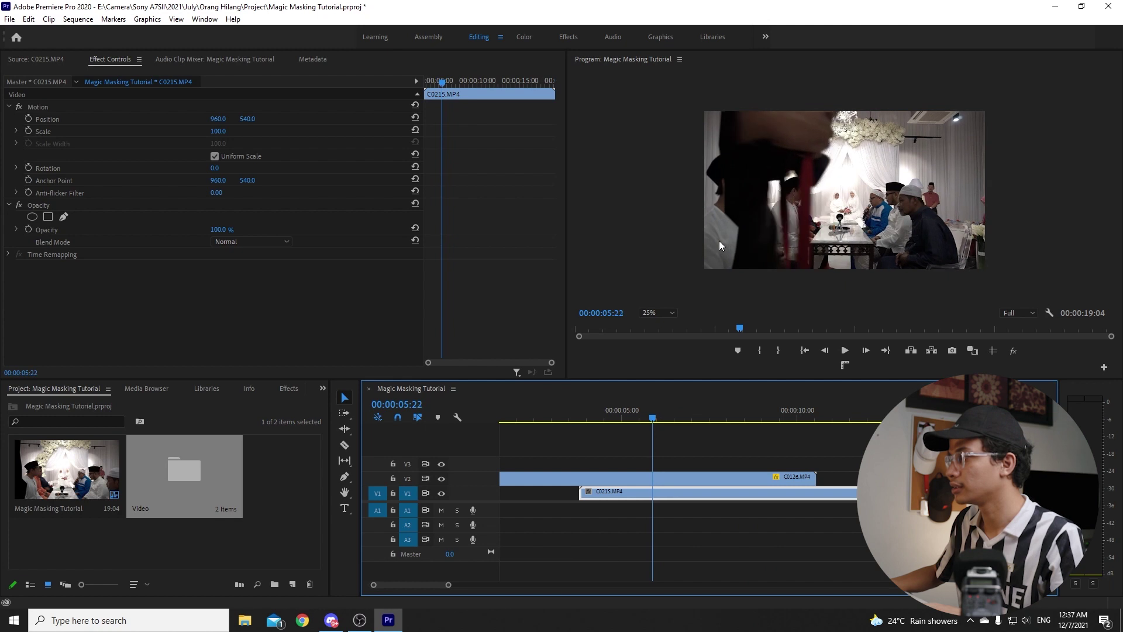
{"action": "left_click", "coordinate": [635, 478]}
{"action": "left_click", "coordinate": [89, 232]}
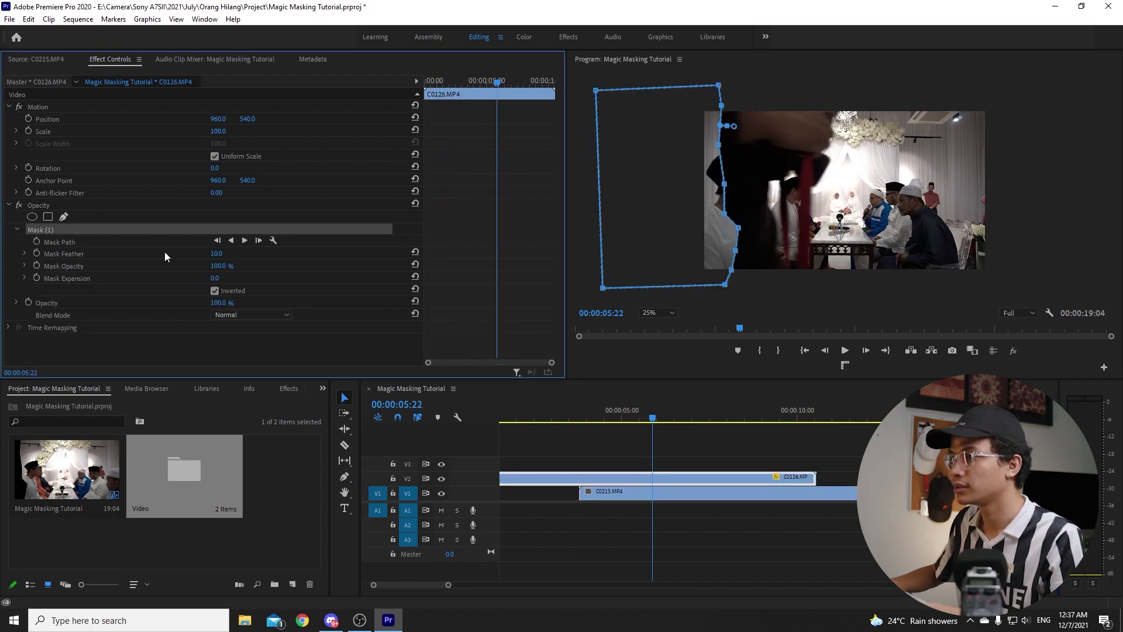
{"action": "left_click", "coordinate": [647, 417]}
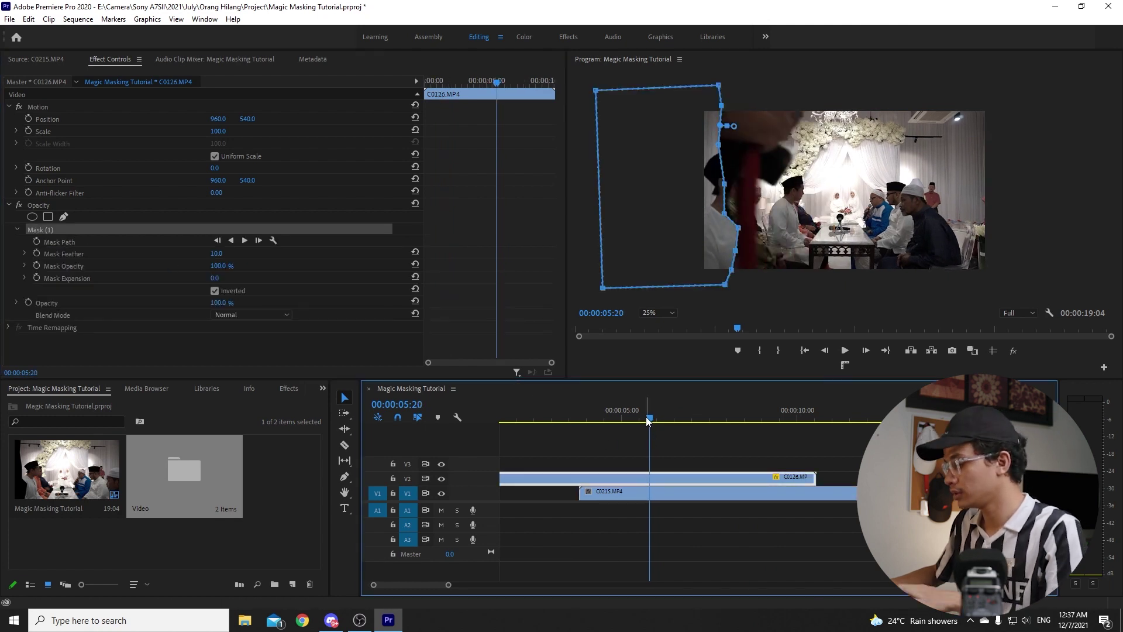
{"action": "key", "text": "Right"}
{"action": "key", "text": "Right"}
{"action": "key", "text": "Right"}
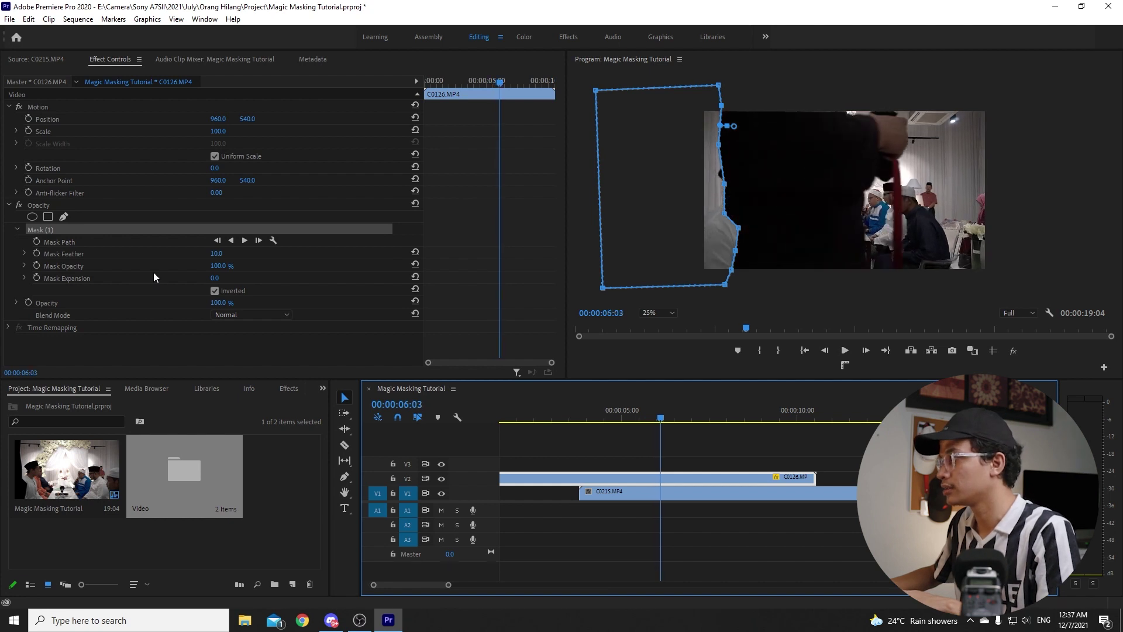
{"action": "key", "text": "Left"}
{"action": "key", "text": "Left"}
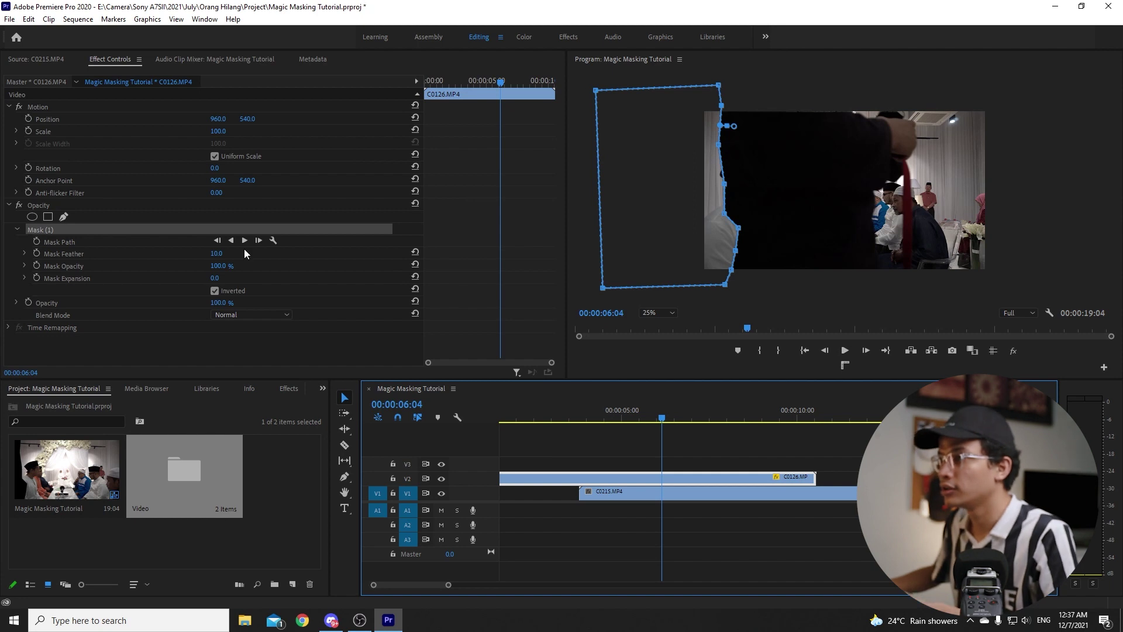
Step: Set a Mask Path keyframe at 06:04 and shift the mask right at 06:05
{"action": "left_click", "coordinate": [36, 242]}
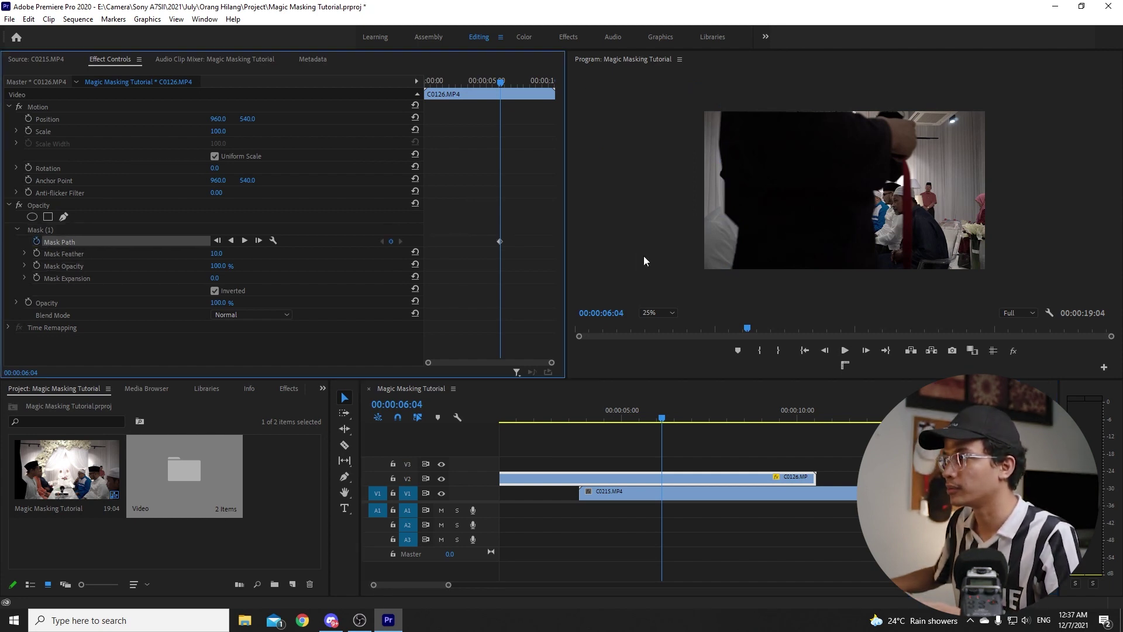
{"action": "left_click", "coordinate": [132, 231]}
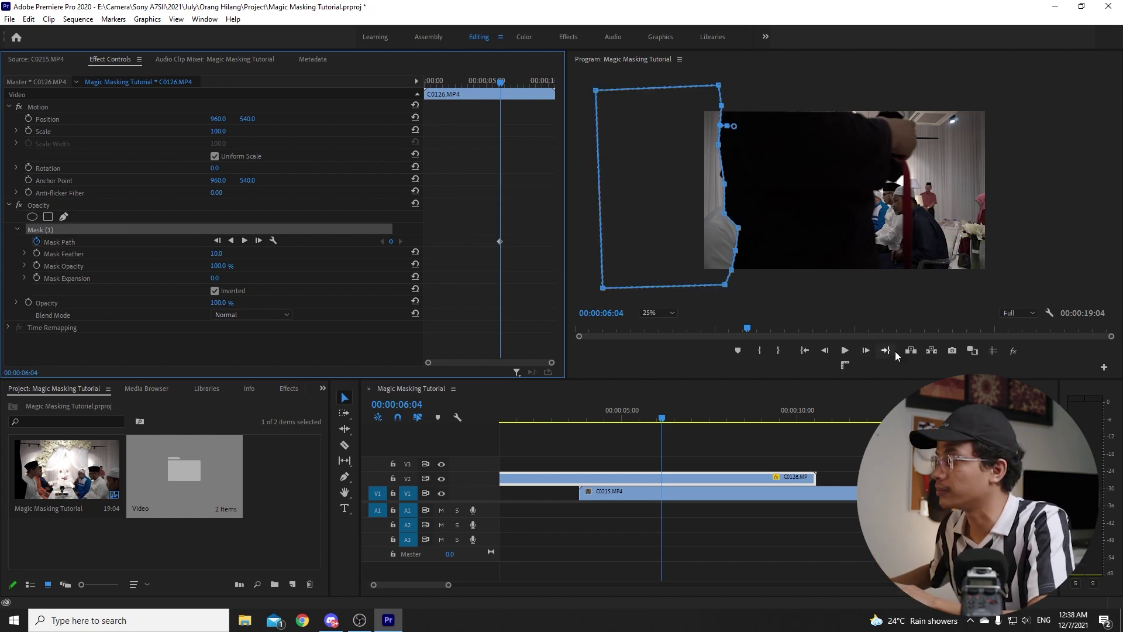
{"action": "left_click", "coordinate": [867, 353]}
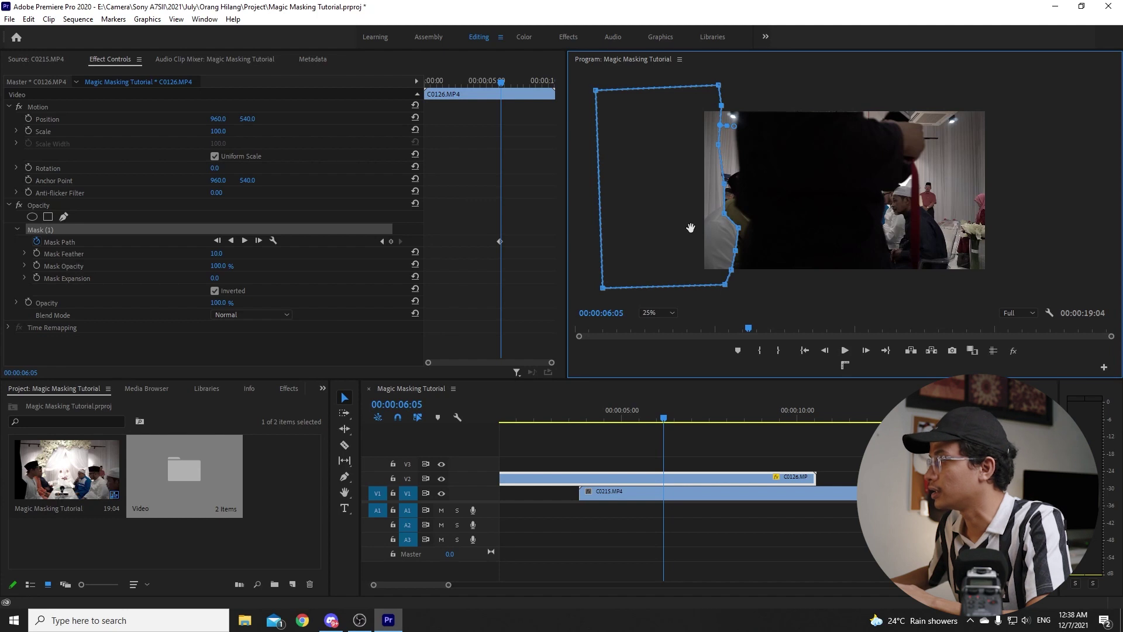
{"action": "left_click_drag", "start_coordinate": [689, 228], "coordinate": [692, 228]}
{"action": "key", "text": "ctrl+z"}
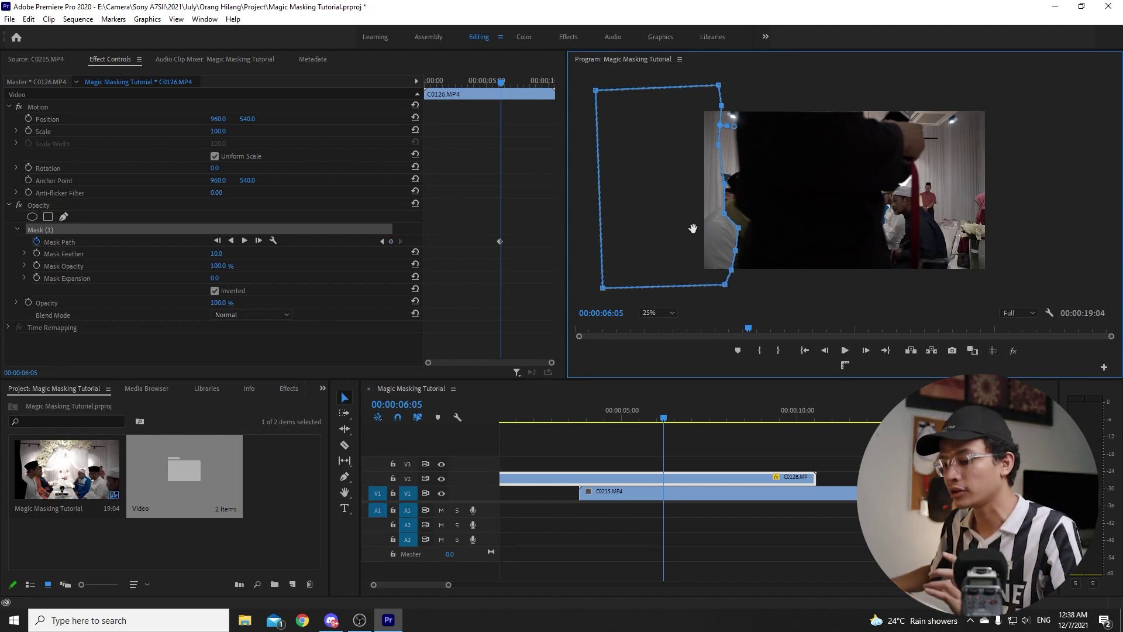
{"action": "left_click_drag", "start_coordinate": [703, 221], "coordinate": [723, 225]}
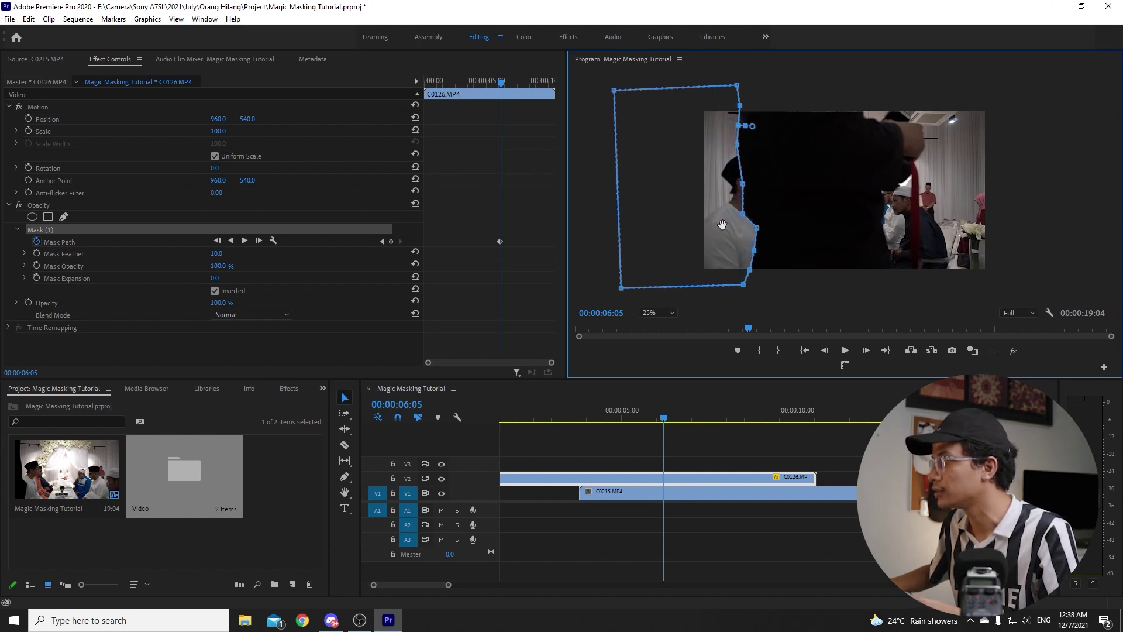
Step: Keyframe the mask sliding further right through 06:06, 06:09 and 07:11
{"action": "left_click", "coordinate": [826, 351]}
{"action": "left_click", "coordinate": [869, 351]}
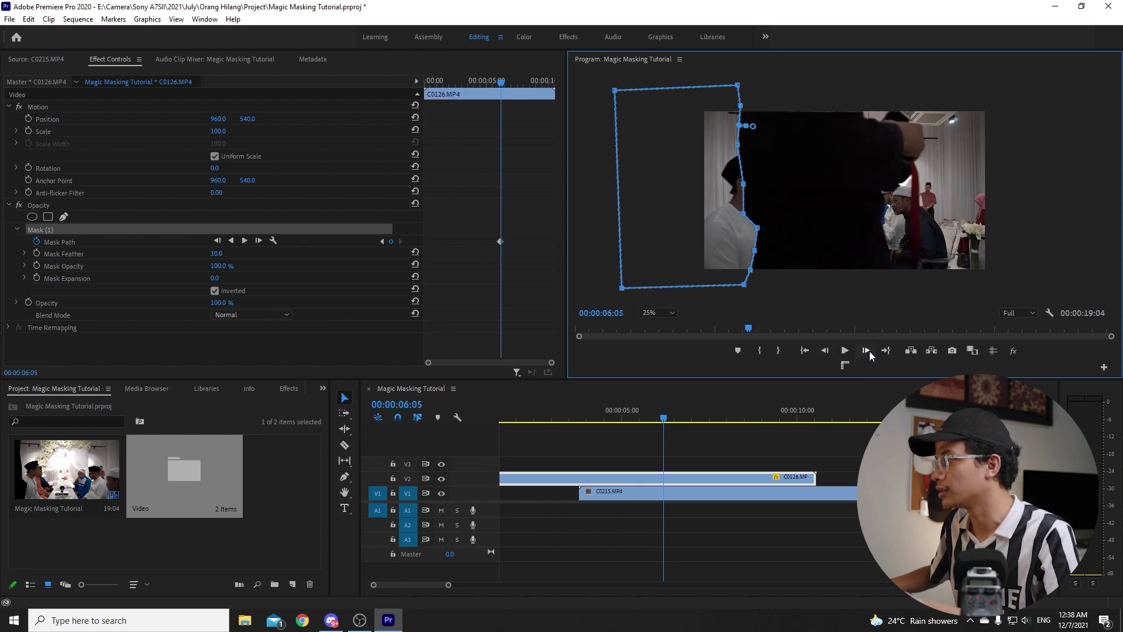
{"action": "left_click", "coordinate": [868, 351]}
{"action": "mouse_move", "coordinate": [717, 239]}
{"action": "left_mouse_down"}
{"action": "mouse_move", "coordinate": [752, 247]}
{"action": "mouse_move", "coordinate": [799, 221]}
{"action": "mouse_move", "coordinate": [838, 234]}
{"action": "left_mouse_up"}
{"action": "left_click", "coordinate": [865, 350]}
{"action": "key", "text": "Right"}
{"action": "key", "text": "Right"}
{"action": "key", "text": "Right"}
{"action": "key", "text": "Right"}
{"action": "key", "text": "Right"}
{"action": "key", "text": "Right"}
{"action": "key", "text": "Right"}
{"action": "key", "text": "Right"}
{"action": "key", "text": "Right"}
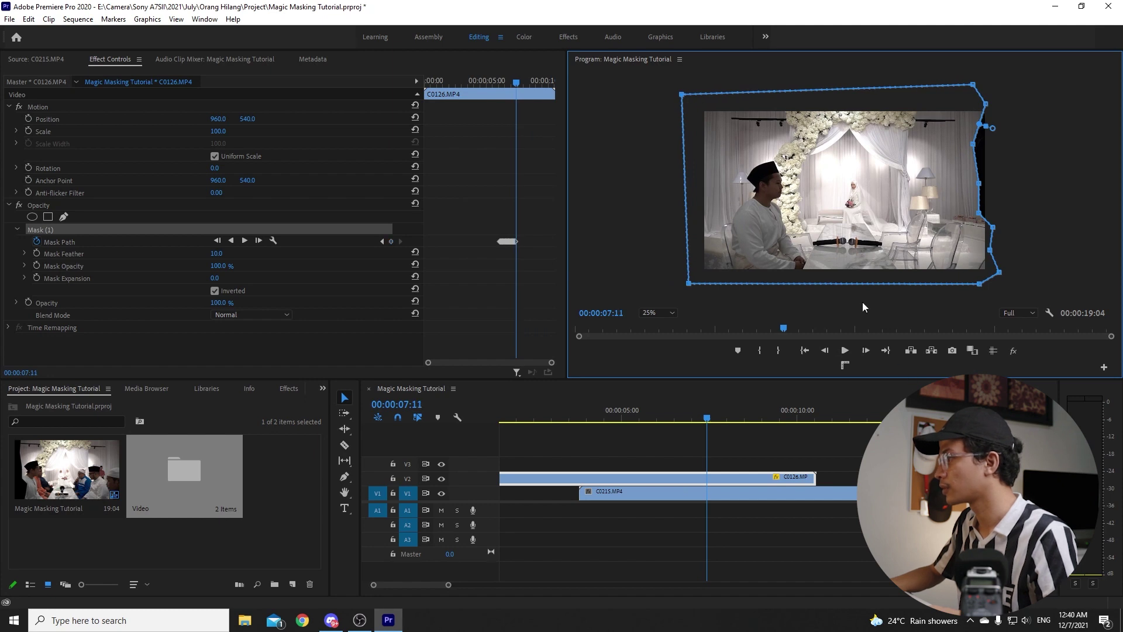
{"action": "left_click_drag", "start_coordinate": [850, 237], "coordinate": [855, 237]}
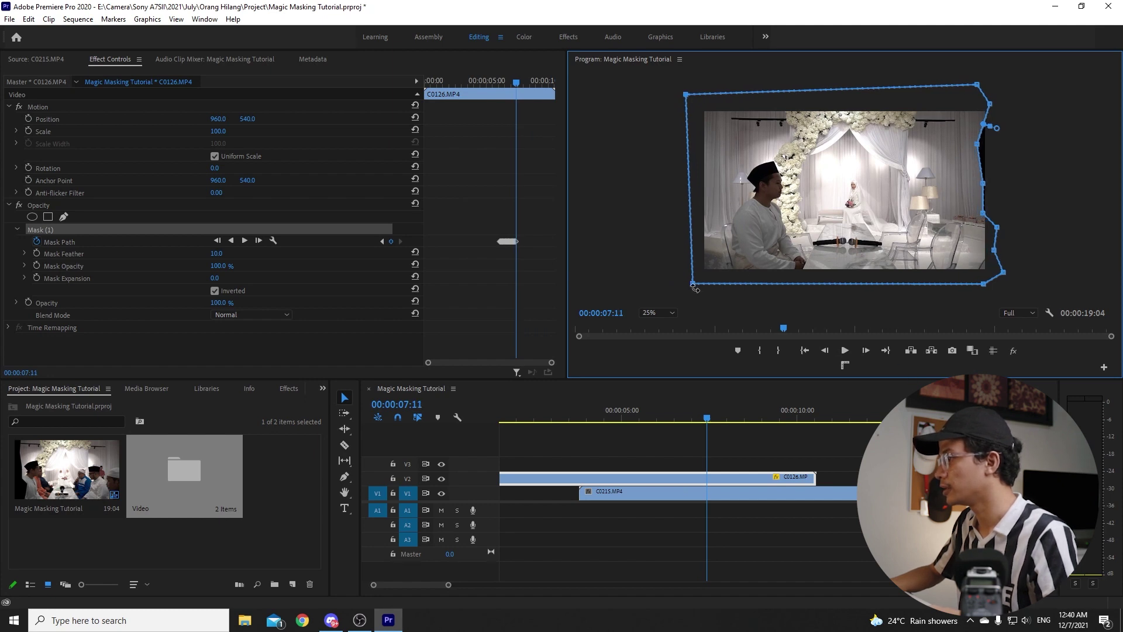
{"action": "left_click_drag", "start_coordinate": [840, 233], "coordinate": [844, 233]}
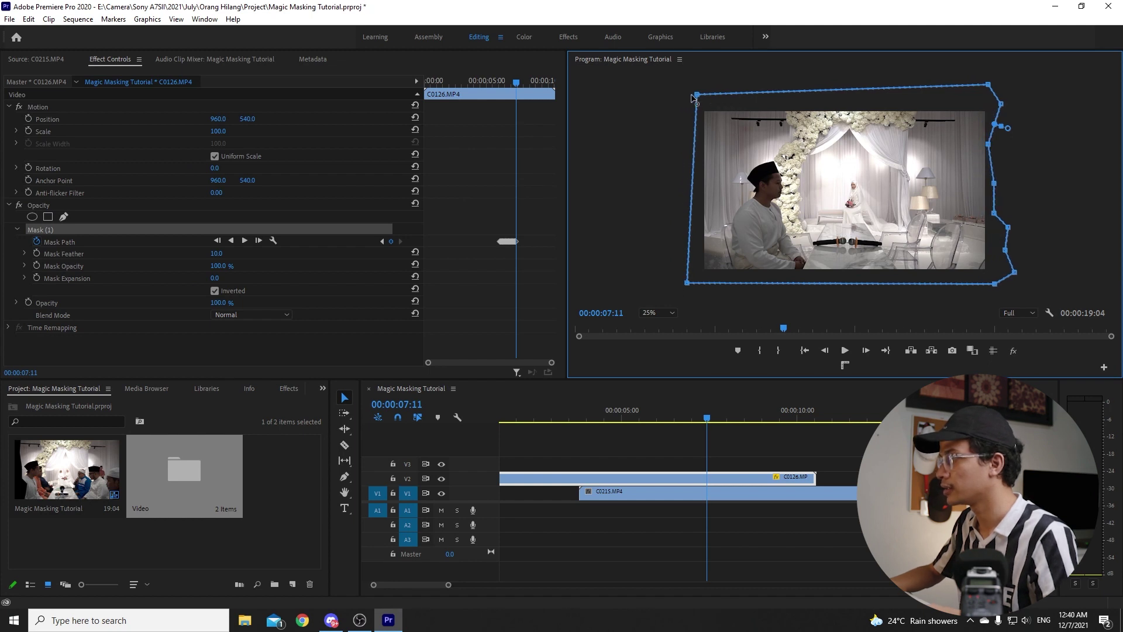
Step: Hide the mask outline and preview the transition from 05:21
{"action": "left_click_drag", "start_coordinate": [757, 422], "coordinate": [566, 414]}
{"action": "left_click", "coordinate": [85, 117]}
{"action": "left_click", "coordinate": [564, 416]}
{"action": "key", "text": "space"}
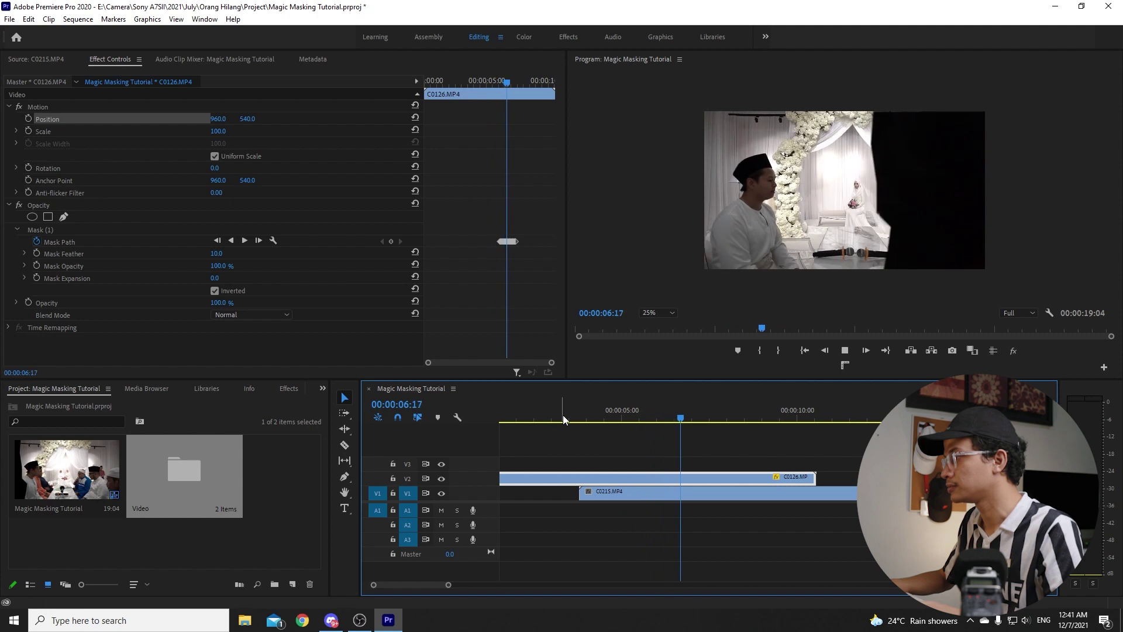
{"action": "key", "text": "space"}
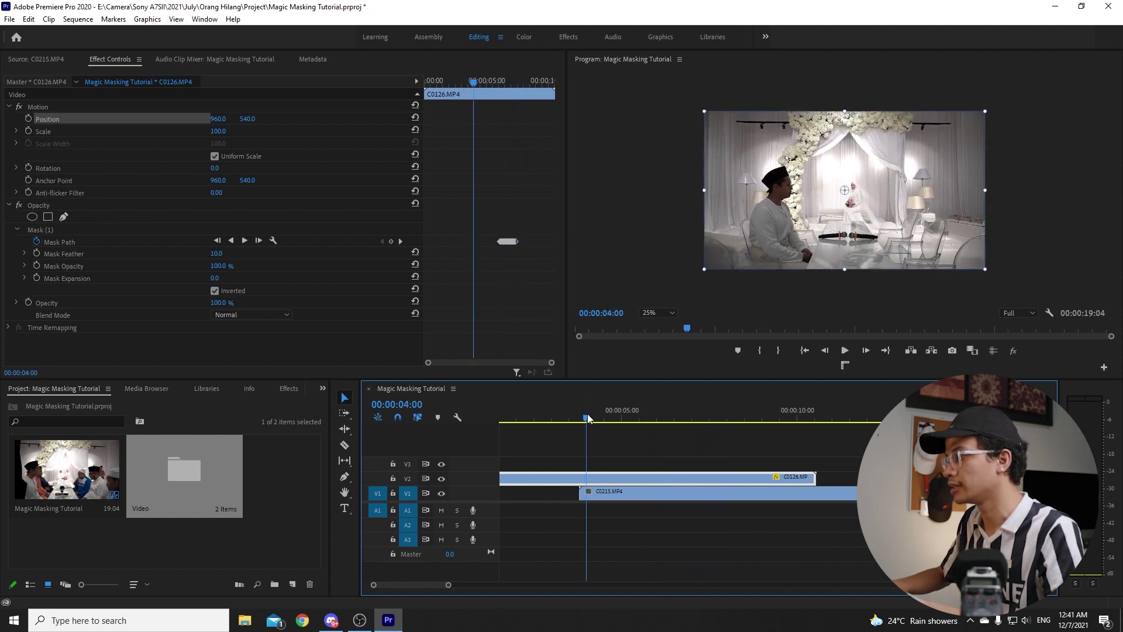
{"action": "left_click_drag", "start_coordinate": [588, 417], "coordinate": [584, 417]}
{"action": "key", "text": "Right"}
{"action": "key", "text": "Right"}
{"action": "key", "text": "Right"}
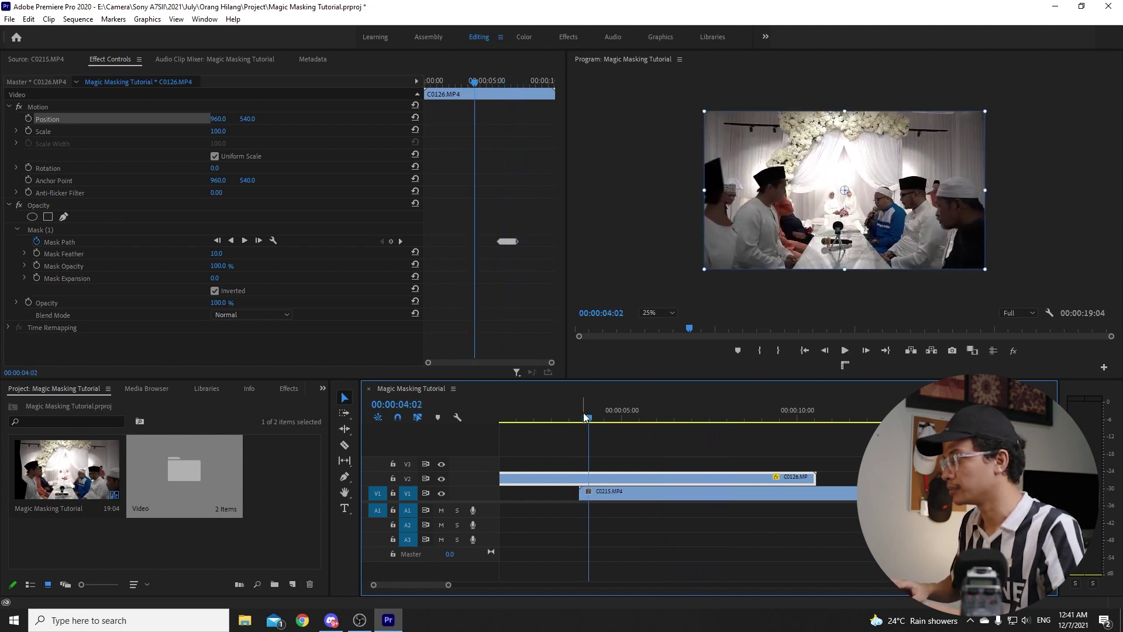
{"action": "key", "text": "Right"}
{"action": "key", "text": "Right"}
{"action": "key", "text": "Right"}
{"action": "key", "text": "Right"}
{"action": "key", "text": "Right"}
{"action": "key", "text": "Right"}
{"action": "key", "text": "Right"}
{"action": "key", "text": "Right"}
{"action": "key", "text": "Right"}
{"action": "key", "text": "Right"}
{"action": "key", "text": "Right"}
{"action": "key", "text": "Right"}
{"action": "key", "text": "Right"}
{"action": "key", "text": "Right"}
{"action": "key", "text": "Right"}
{"action": "key", "text": "Right"}
{"action": "key", "text": "Right"}
{"action": "key", "text": "Right"}
{"action": "key", "text": "Right"}
{"action": "key", "text": "Right"}
{"action": "key", "text": "Right"}
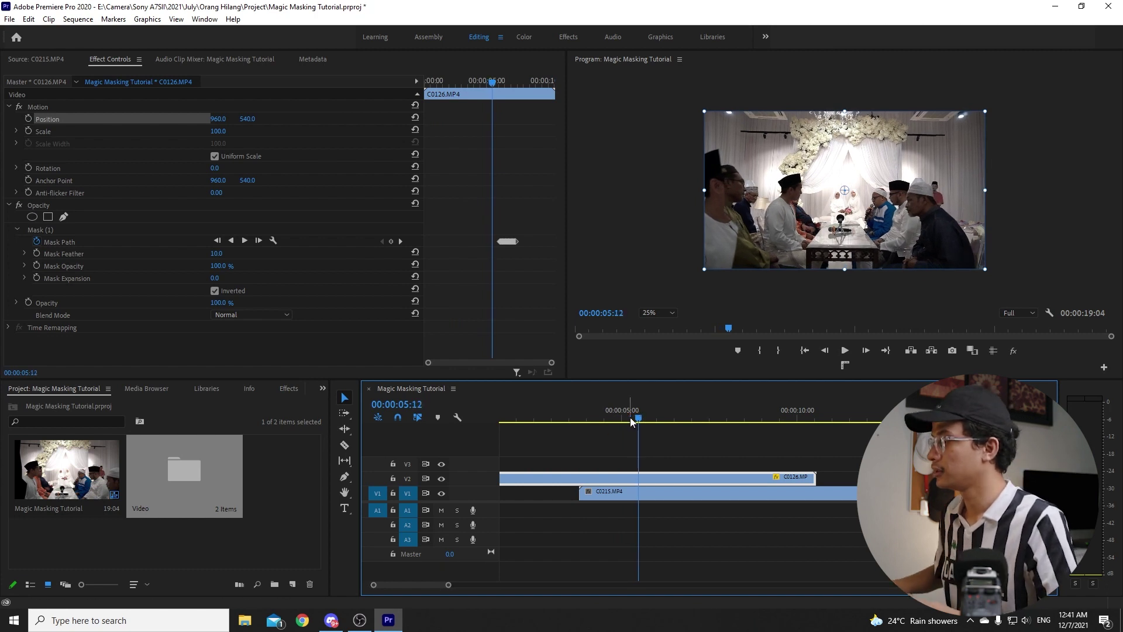
{"action": "left_click_drag", "start_coordinate": [640, 419], "coordinate": [651, 418]}
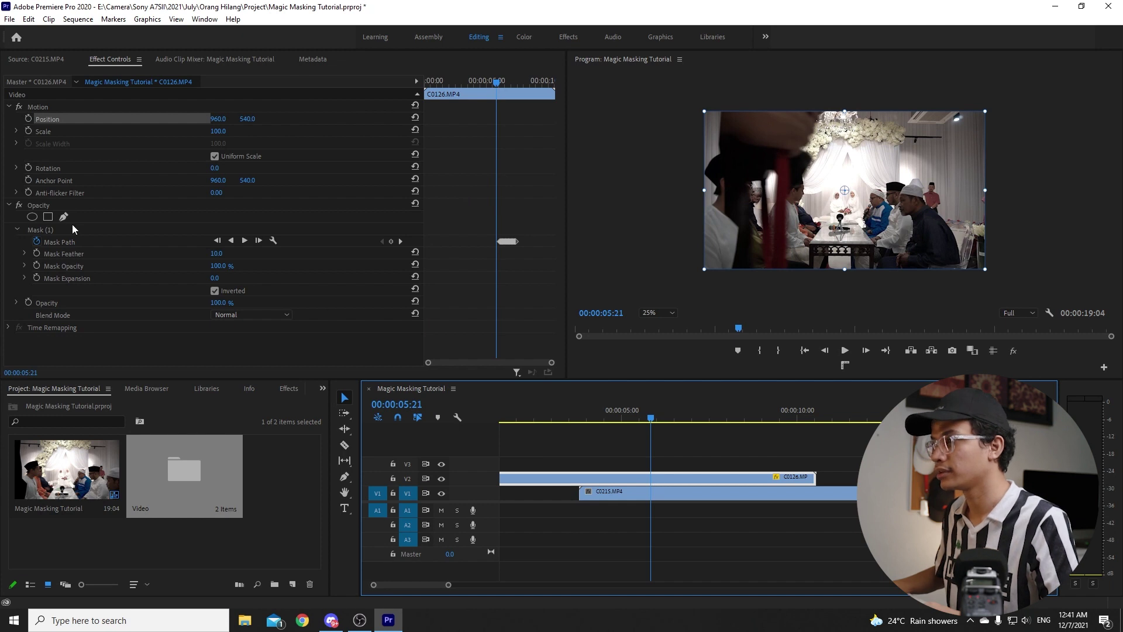
Step: Refine Mask (1) path keyframes, moving the mask left at 06:04 and 06:03
{"action": "left_click", "coordinate": [200, 223]}
{"action": "left_click_drag", "start_coordinate": [496, 82], "coordinate": [502, 82]}
{"action": "left_click_drag", "start_coordinate": [667, 292], "coordinate": [686, 293]}
{"action": "key", "text": "Left"}
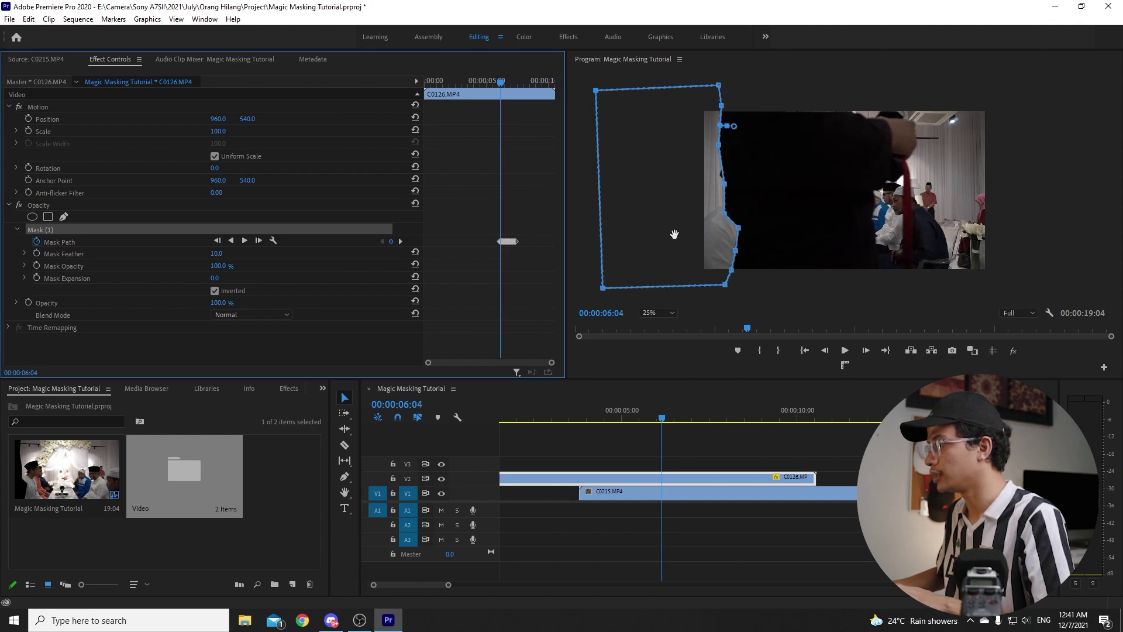
{"action": "left_click_drag", "start_coordinate": [664, 235], "coordinate": [652, 235]}
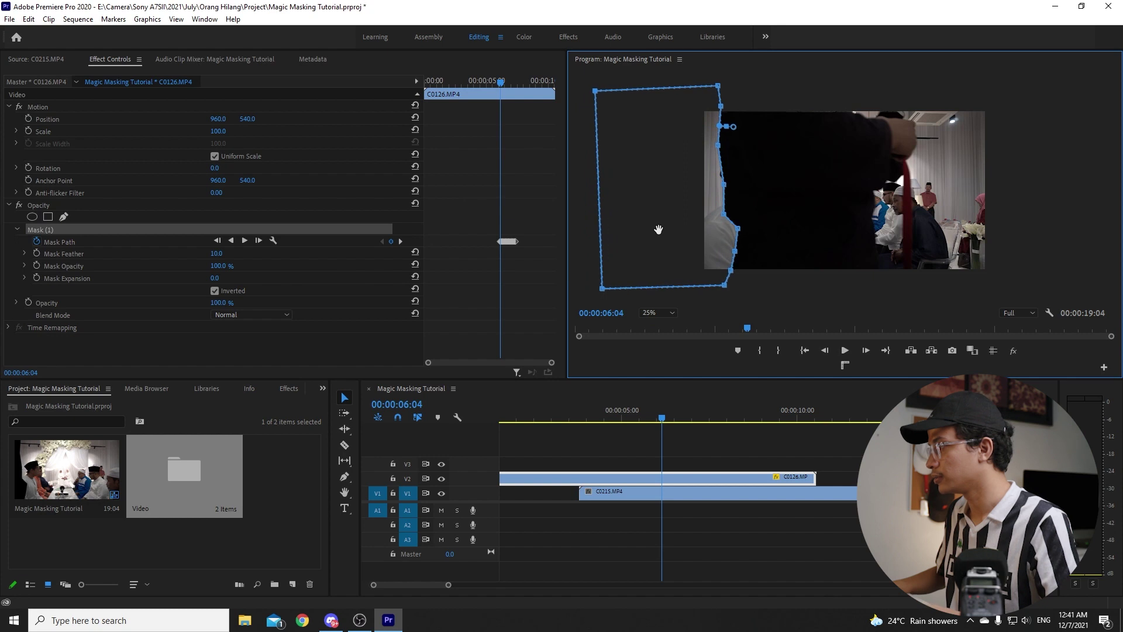
{"action": "left_click", "coordinate": [825, 351]}
{"action": "left_click_drag", "start_coordinate": [693, 238], "coordinate": [642, 245]}
{"action": "left_click", "coordinate": [825, 350]}
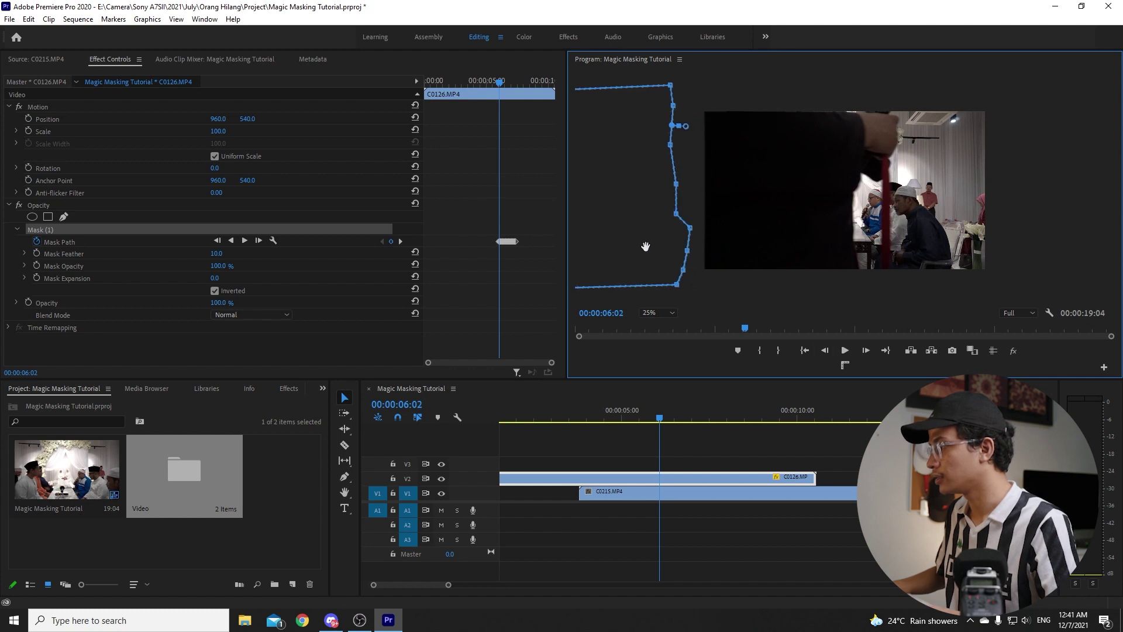
Step: Play back the revised transition from around 04:00
{"action": "left_click_drag", "start_coordinate": [659, 419], "coordinate": [576, 416]}
{"action": "key", "text": "space"}
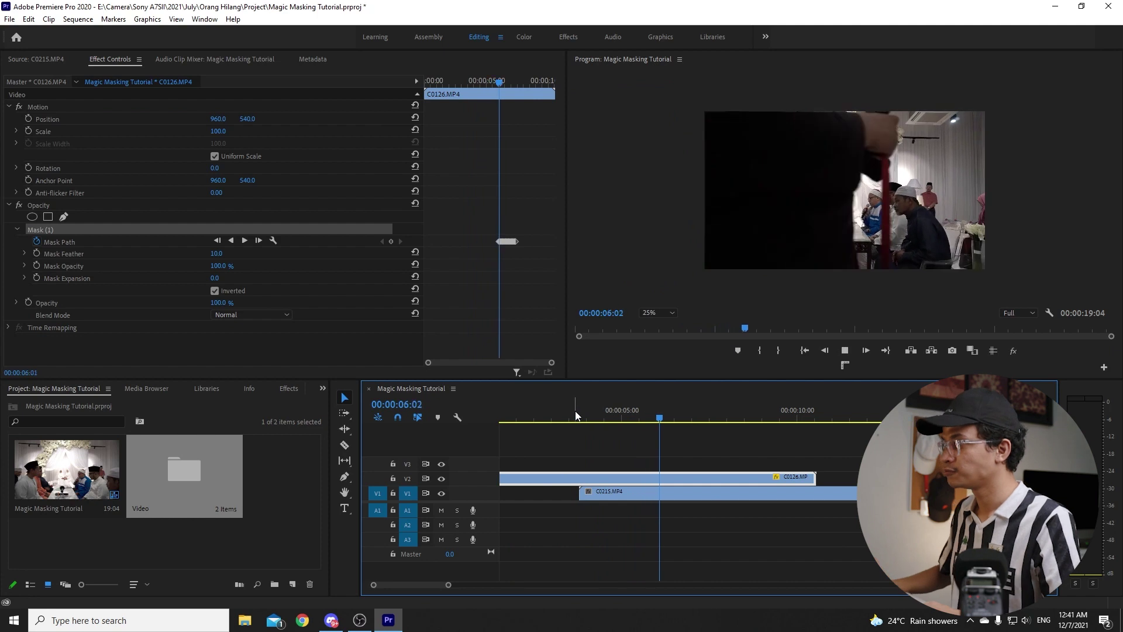
{"action": "left_click_drag", "start_coordinate": [705, 420], "coordinate": [579, 419]}
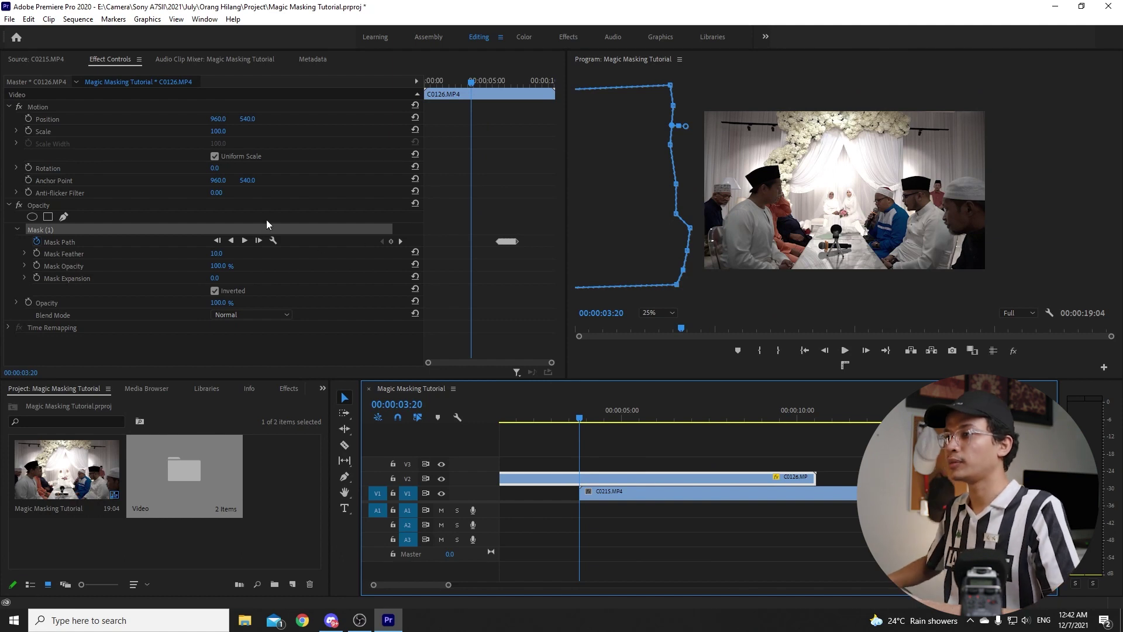
Step: Expand the Mask Feather control and check the wipe edge around 6 seconds
{"action": "left_click", "coordinate": [214, 258]}
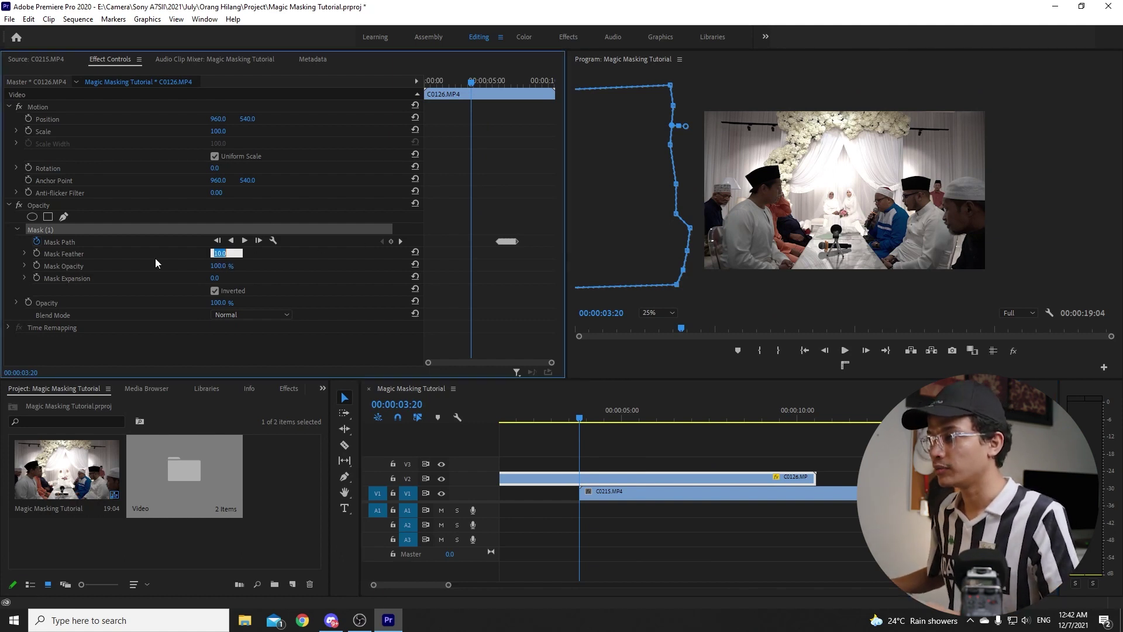
{"action": "left_click", "coordinate": [24, 255]}
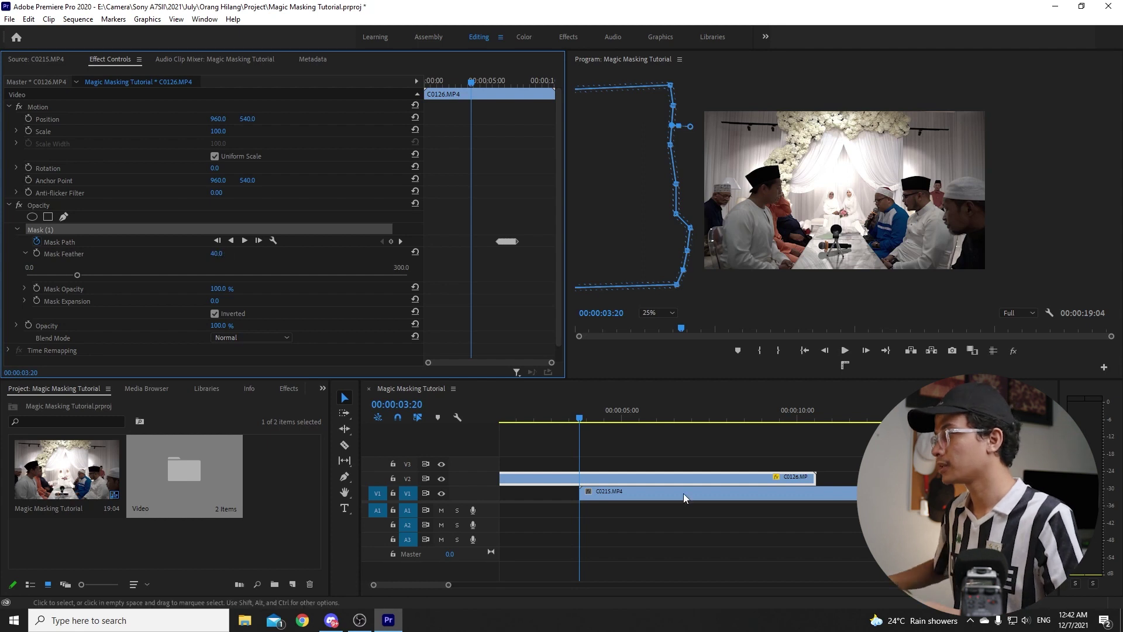
{"action": "key", "text": "space"}
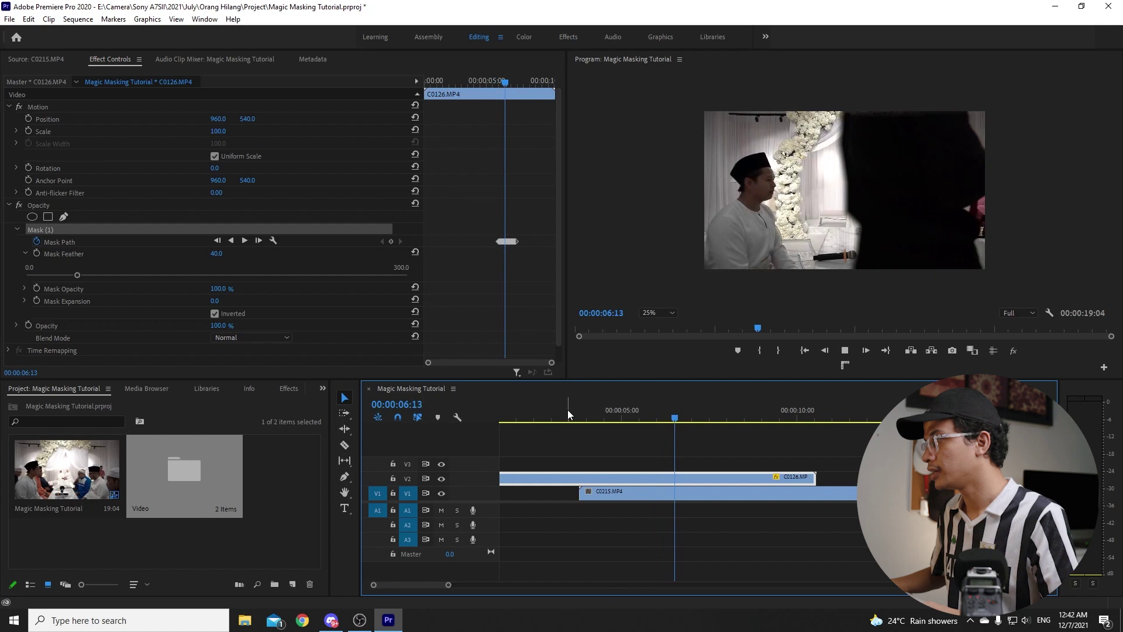
{"action": "left_click_drag", "start_coordinate": [721, 412], "coordinate": [670, 413]}
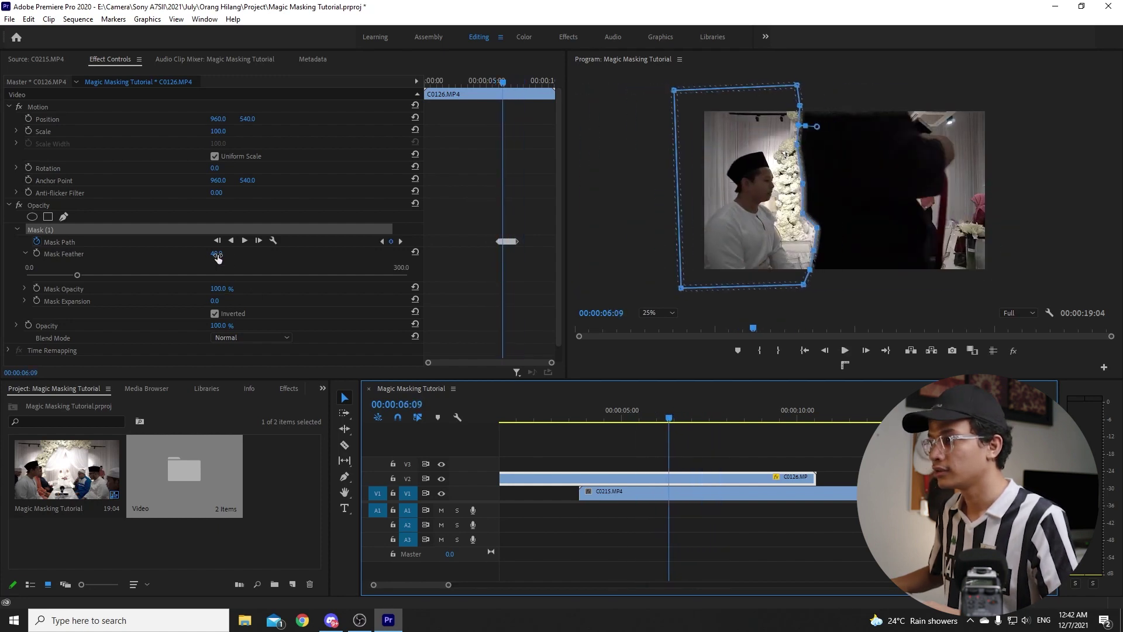
Step: Set Mask Feather to 60.0 and widen Mask Expansion toward 25.0
{"action": "left_click_drag", "start_coordinate": [76, 275], "coordinate": [83, 275]}
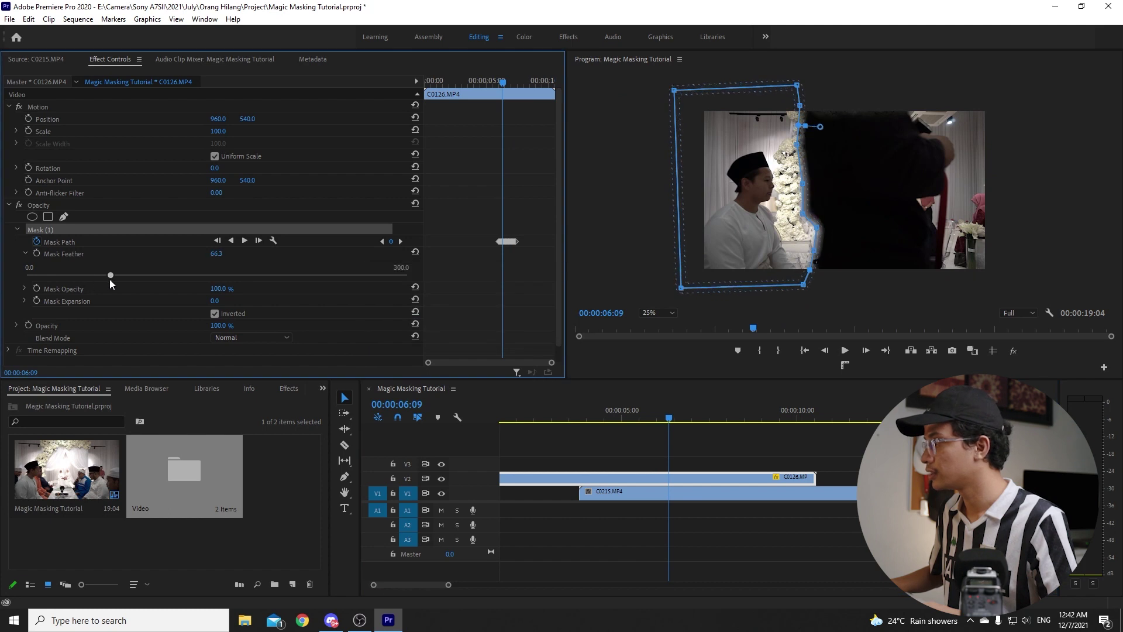
{"action": "left_click_drag", "start_coordinate": [103, 279], "coordinate": [101, 278]}
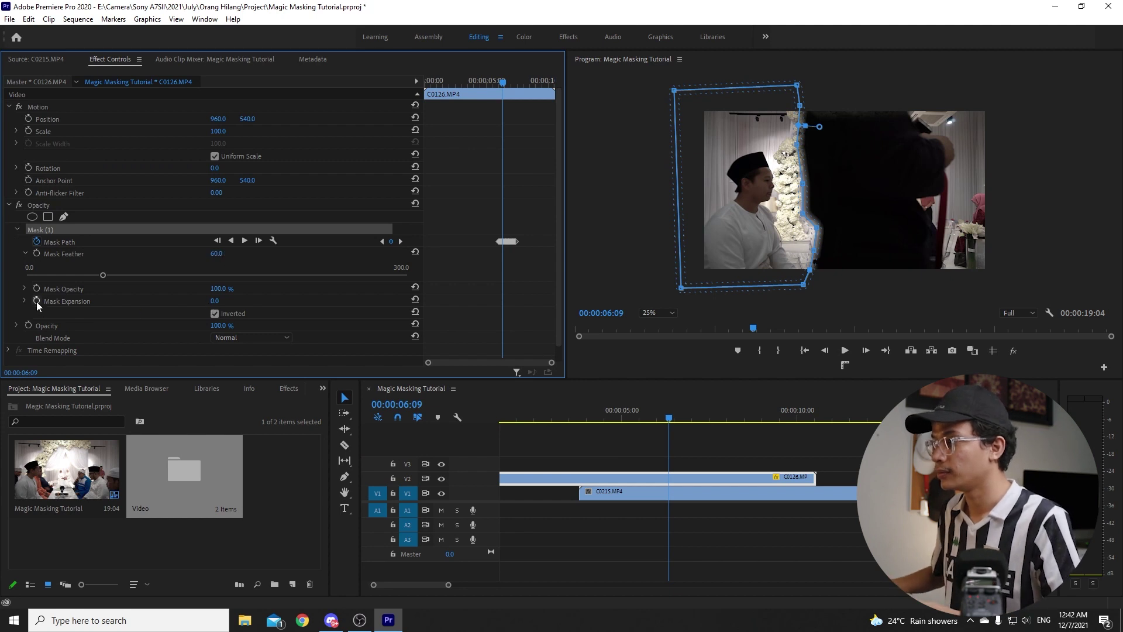
{"action": "left_click", "coordinate": [229, 310]}
{"action": "left_click_drag", "start_coordinate": [215, 300], "coordinate": [265, 300]}
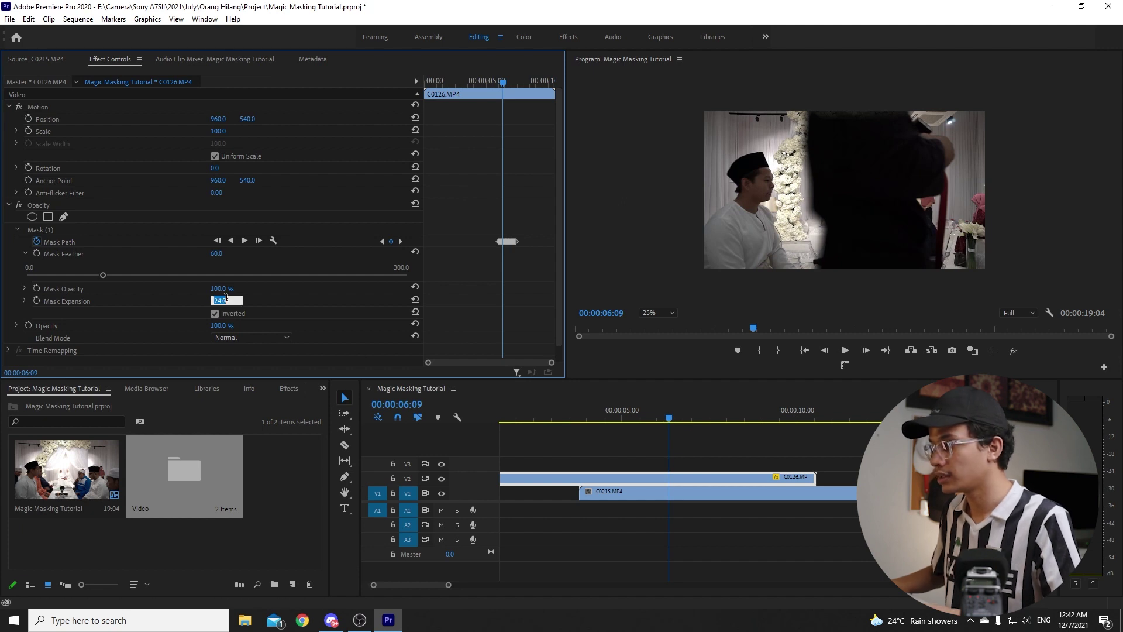
{"action": "left_click", "coordinate": [561, 406]}
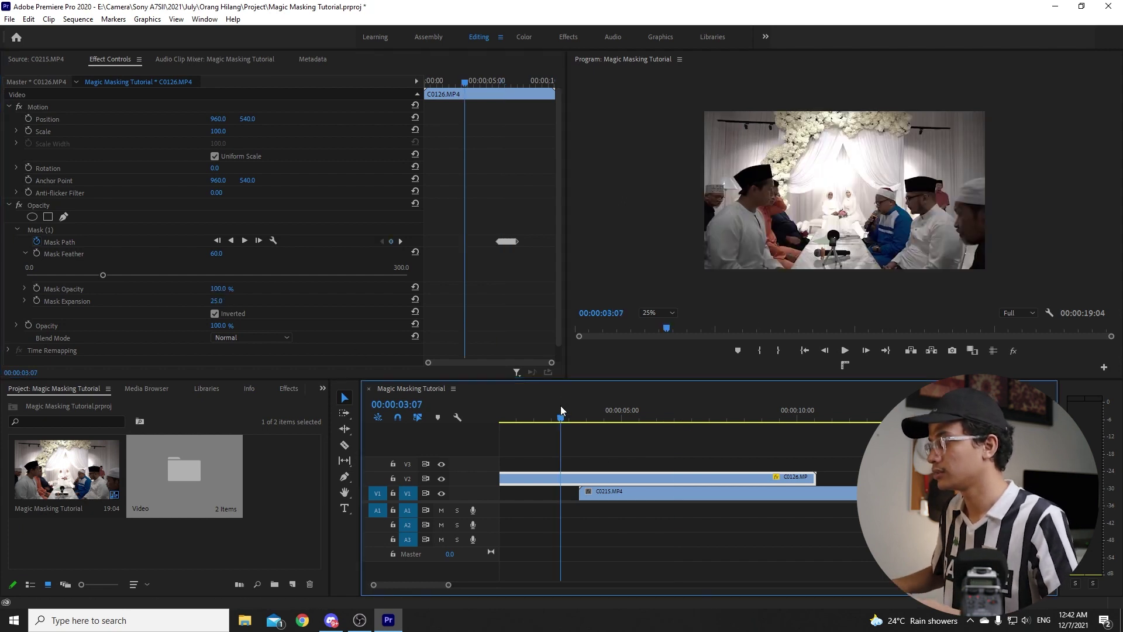
{"action": "key", "text": "space"}
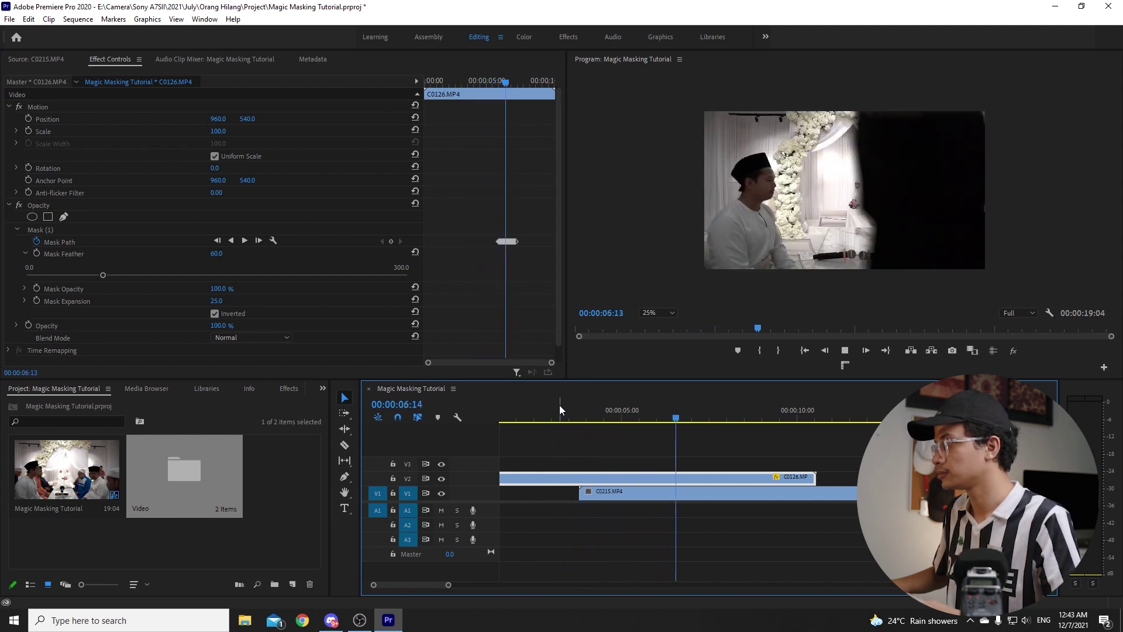
{"action": "left_click", "coordinate": [568, 414]}
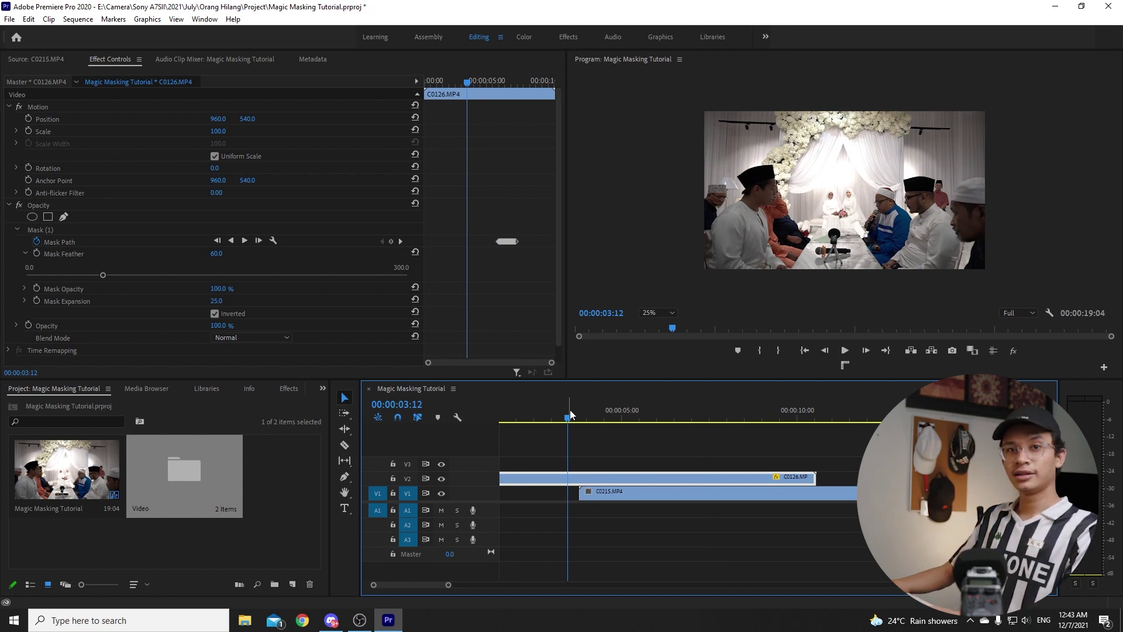
{"action": "left_click", "coordinate": [560, 416]}
{"action": "key", "text": "space"}
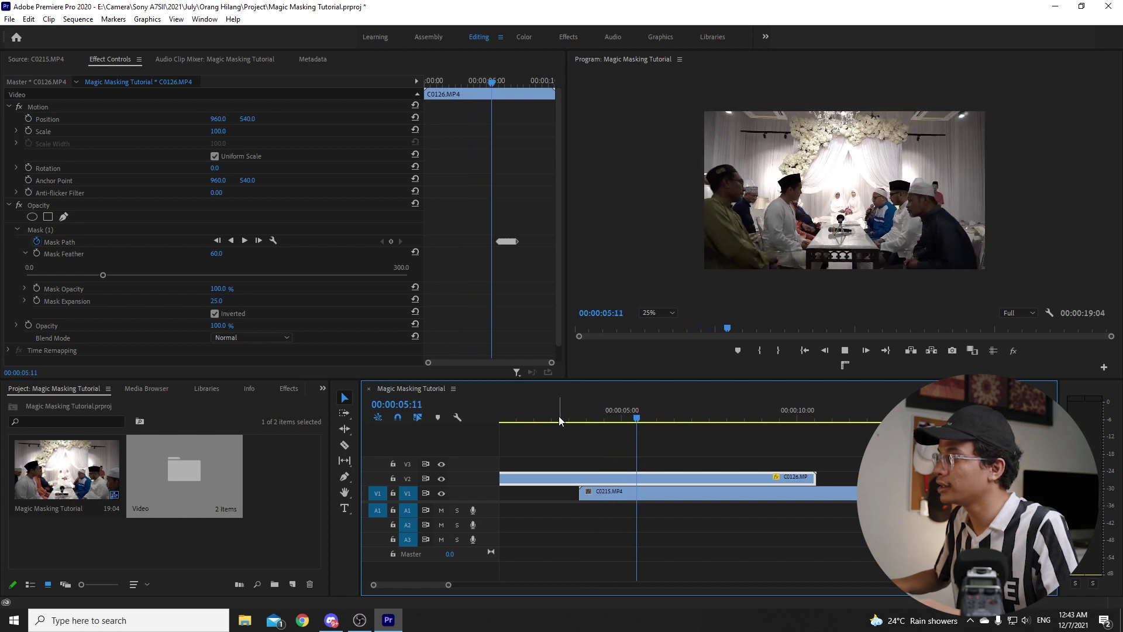
{"action": "key", "text": "space"}
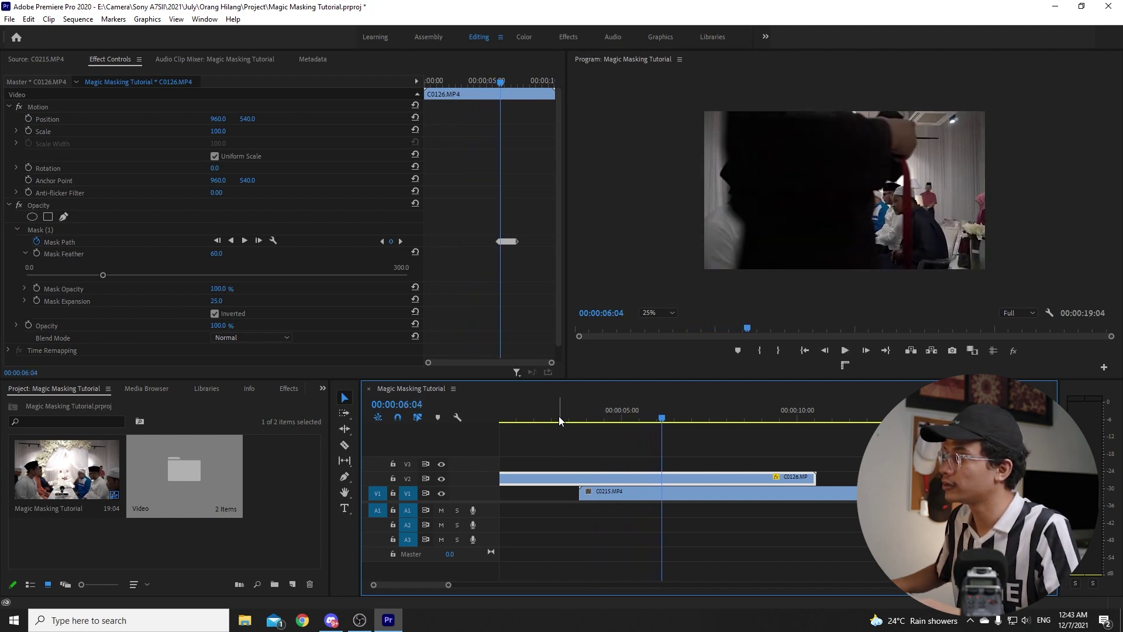
{"action": "key", "text": "Right"}
{"action": "key", "text": "Right"}
{"action": "key", "text": "Right"}
{"action": "key", "text": "Right"}
{"action": "key", "text": "Right"}
{"action": "key", "text": "Right"}
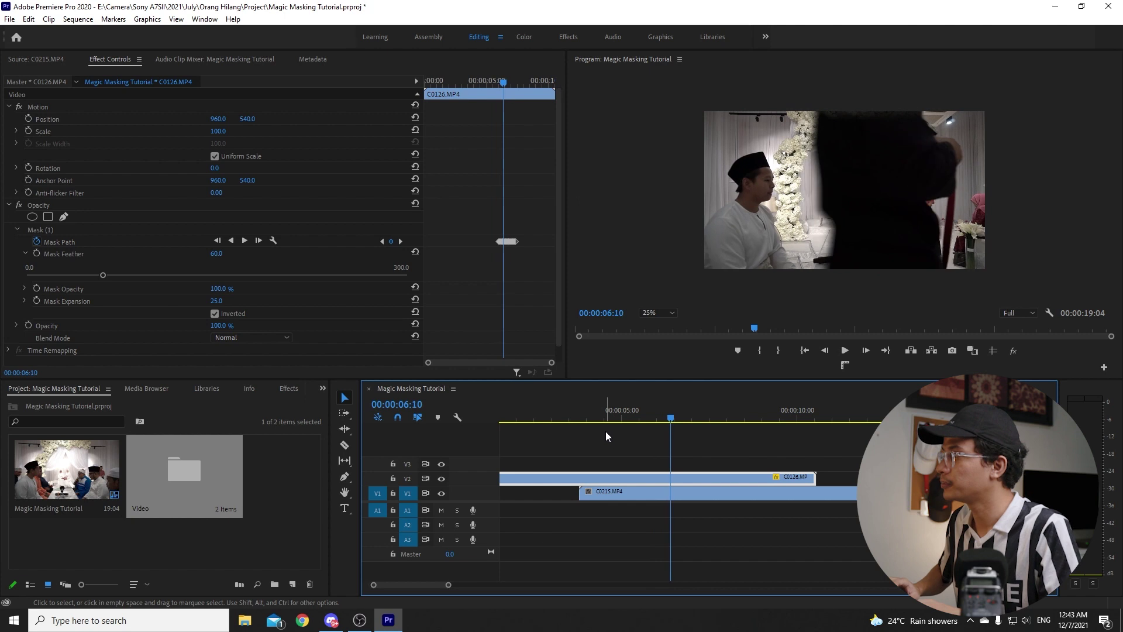
{"action": "key", "text": "Right"}
{"action": "key", "text": "Right"}
{"action": "key", "text": "Right"}
{"action": "key", "text": "Right"}
{"action": "key", "text": "Right"}
{"action": "key", "text": "Right"}
{"action": "key", "text": "Right"}
{"action": "key", "text": "Right"}
{"action": "key", "text": "Right"}
{"action": "key", "text": "Right"}
{"action": "key", "text": "Right"}
{"action": "key", "text": "Right"}
{"action": "key", "text": "Right"}
{"action": "key", "text": "Right"}
{"action": "key", "text": "Right"}
{"action": "key", "text": "Right"}
{"action": "key", "text": "Right"}
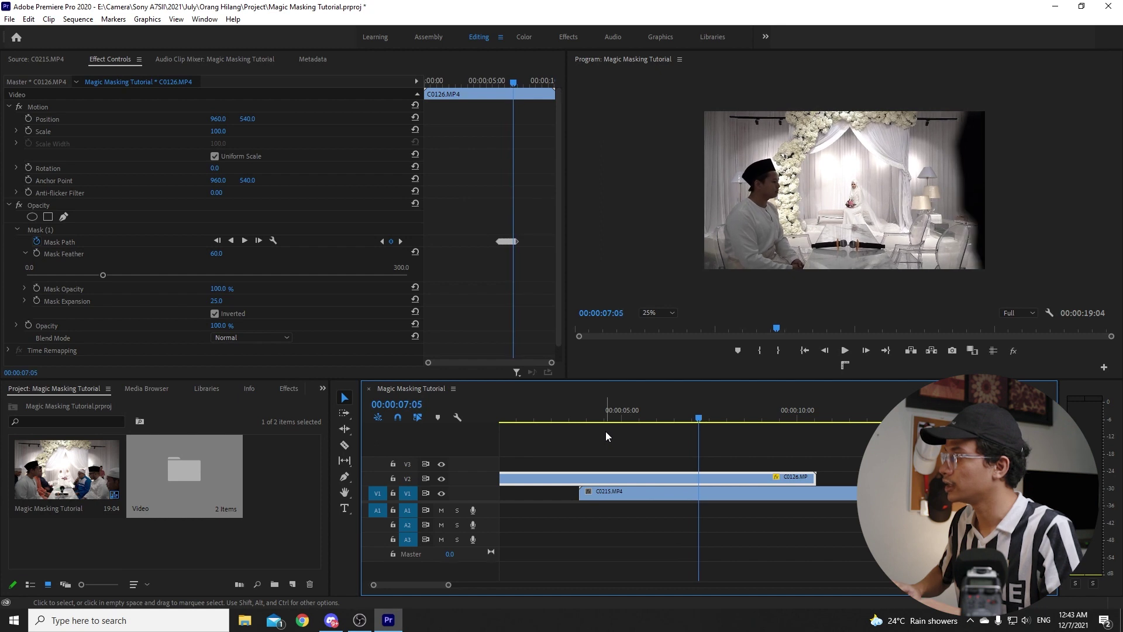
{"action": "key", "text": "Left"}
{"action": "key", "text": "Left"}
{"action": "key", "text": "Left"}
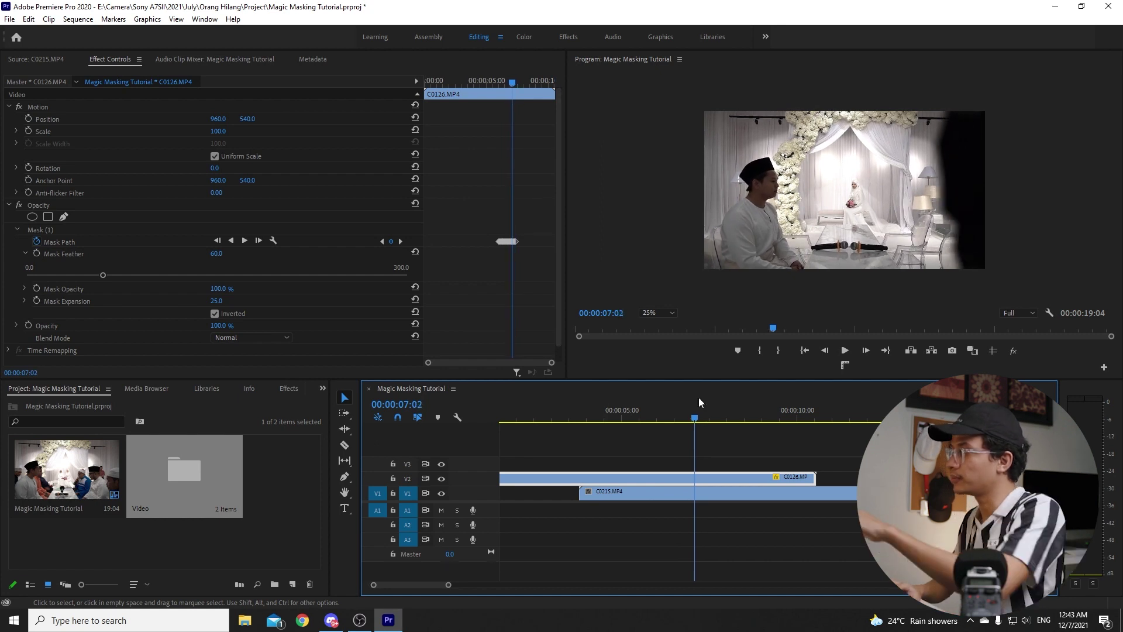
{"action": "key", "text": "Left"}
{"action": "key", "text": "Left"}
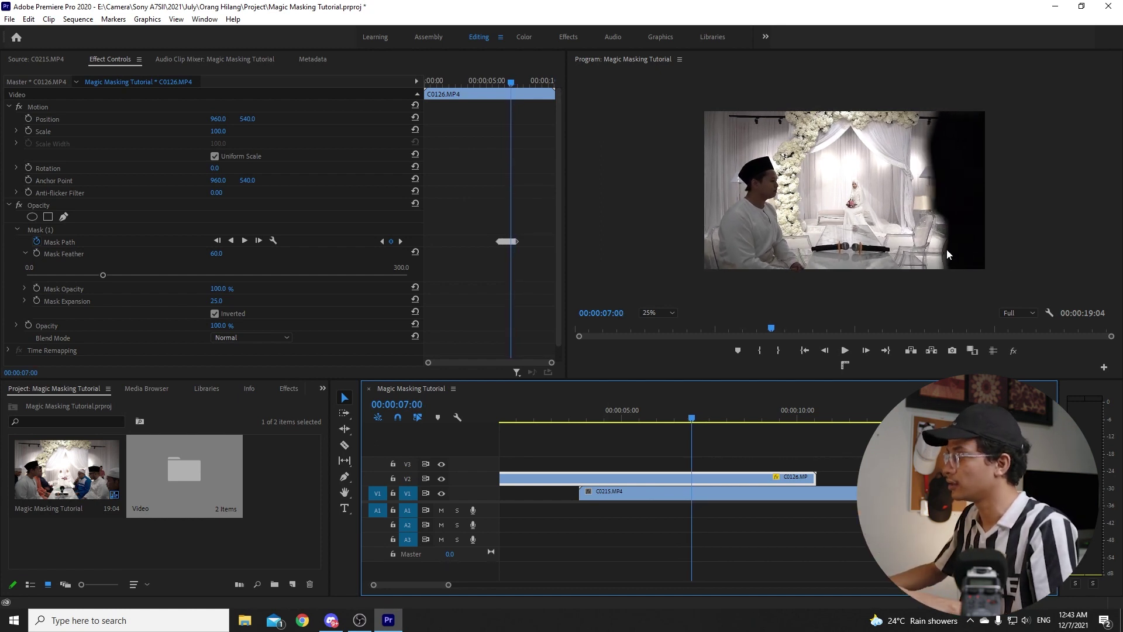
{"action": "key", "text": "Right"}
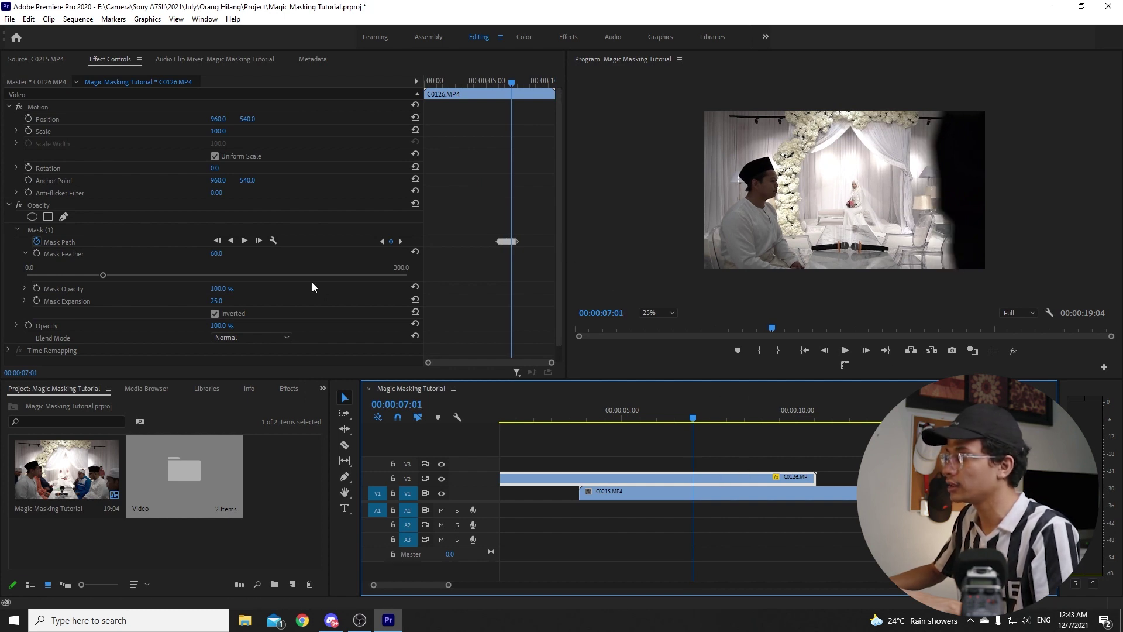
{"action": "left_click", "coordinate": [52, 231]}
{"action": "left_click", "coordinate": [950, 273]}
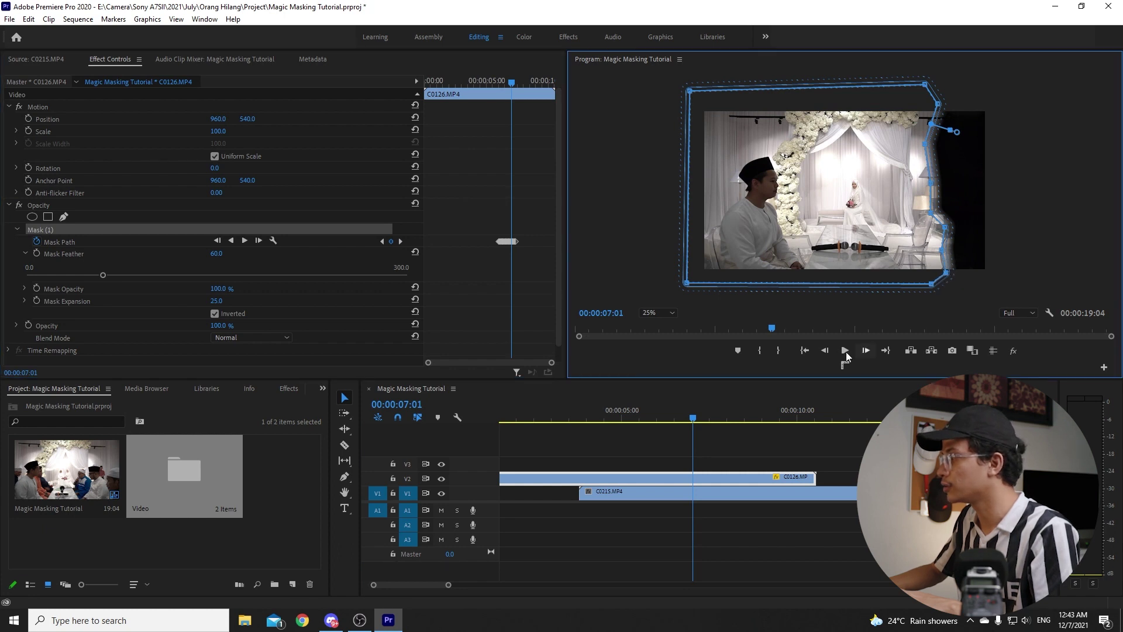
{"action": "left_click", "coordinate": [871, 351]}
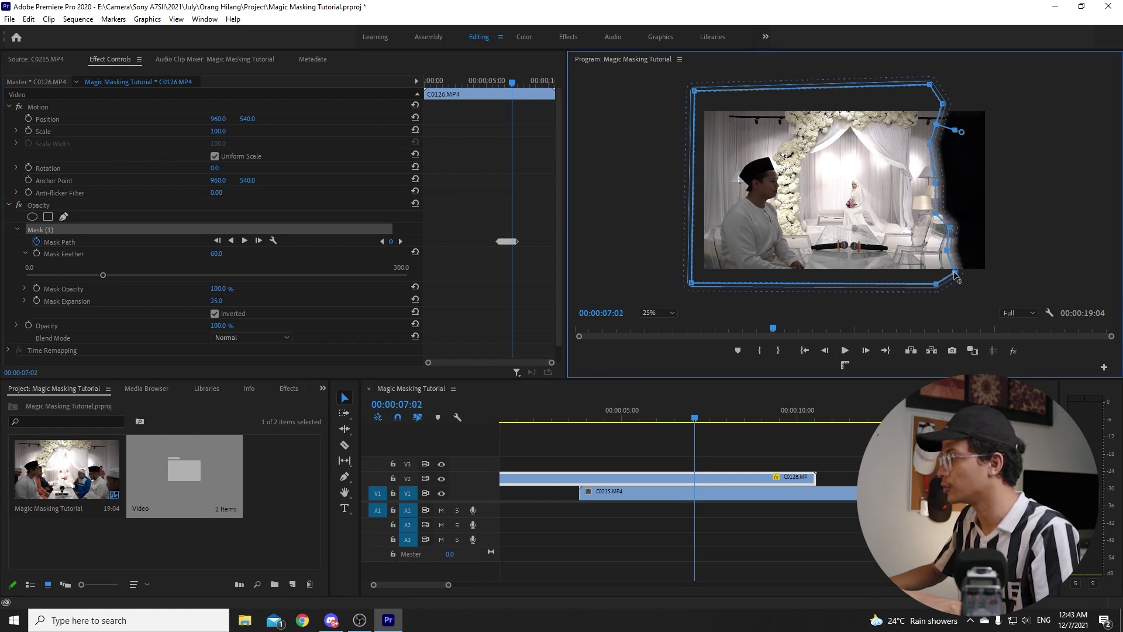
{"action": "left_click", "coordinate": [867, 351]}
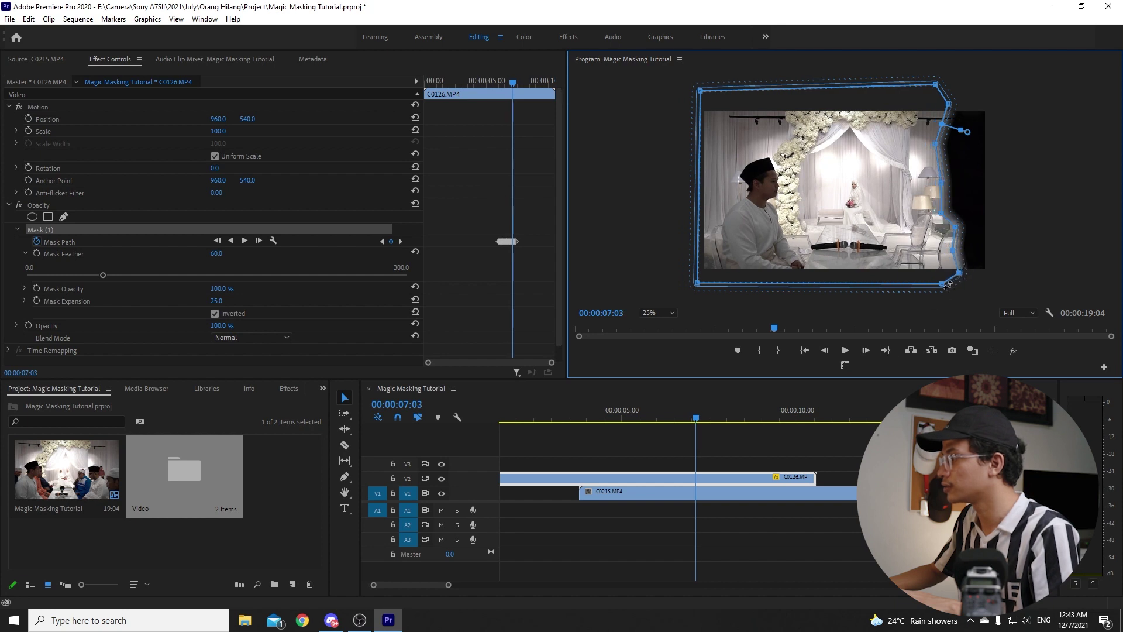
{"action": "left_click", "coordinate": [868, 352]}
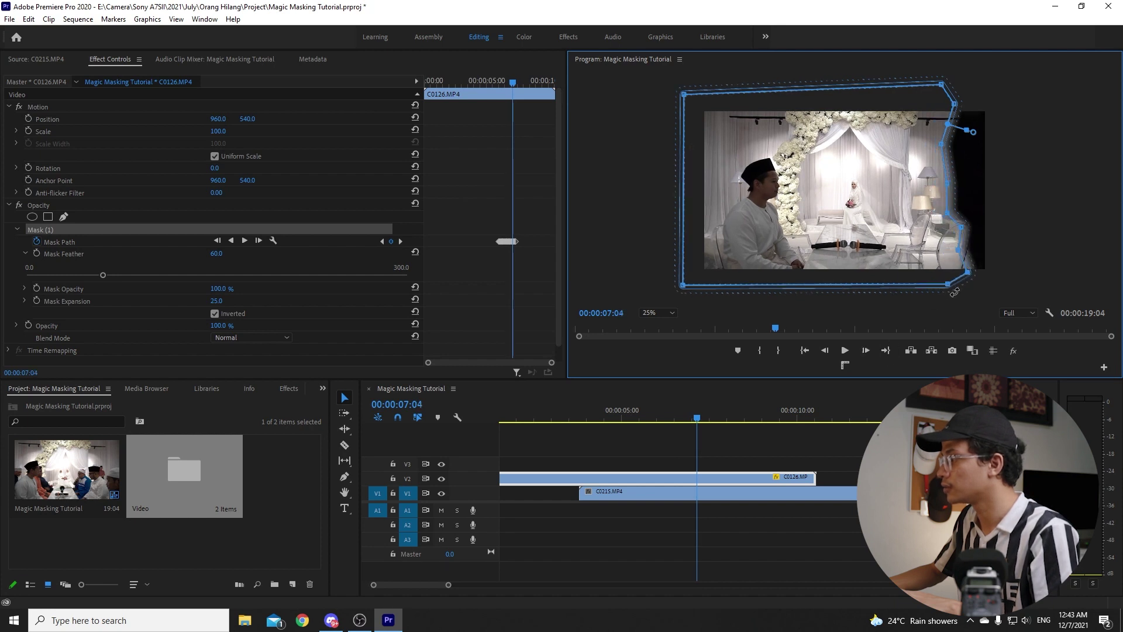
{"action": "left_click", "coordinate": [869, 350]}
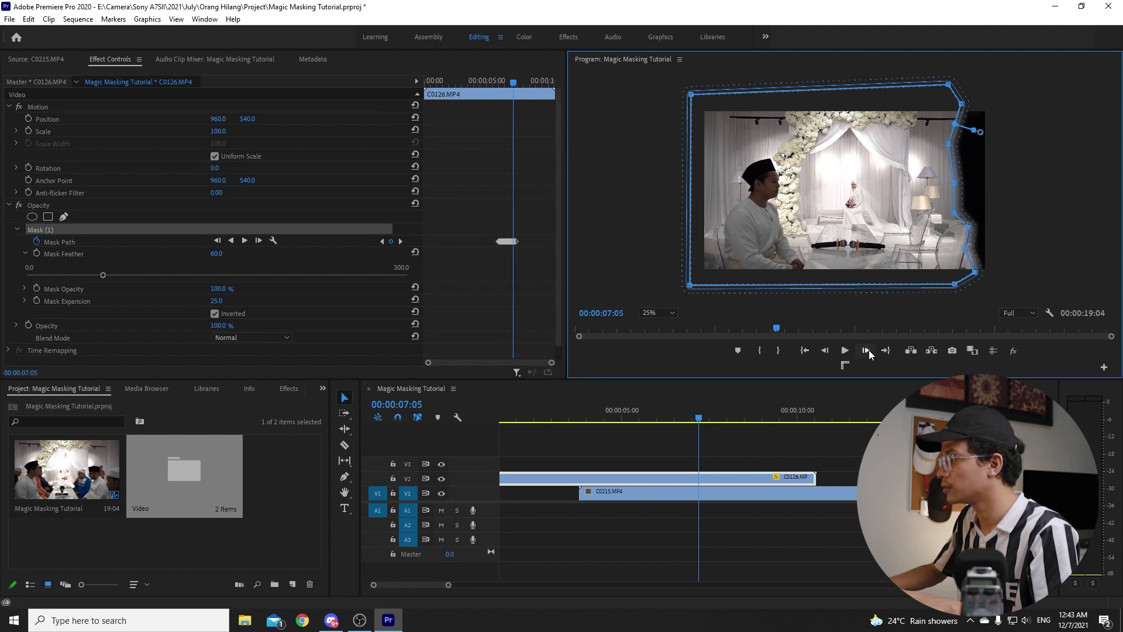
{"action": "left_click", "coordinate": [868, 350]}
{"action": "left_click", "coordinate": [869, 350]}
{"action": "left_click", "coordinate": [868, 349]}
{"action": "left_click_drag", "start_coordinate": [565, 406], "coordinate": [542, 403]}
{"action": "key", "text": "space"}
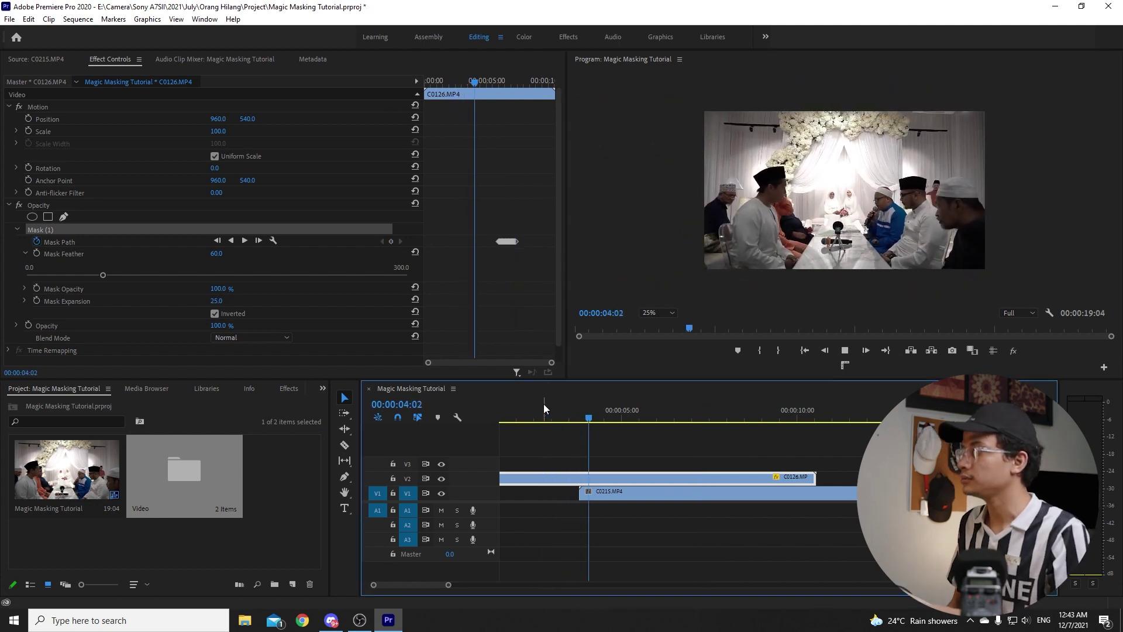